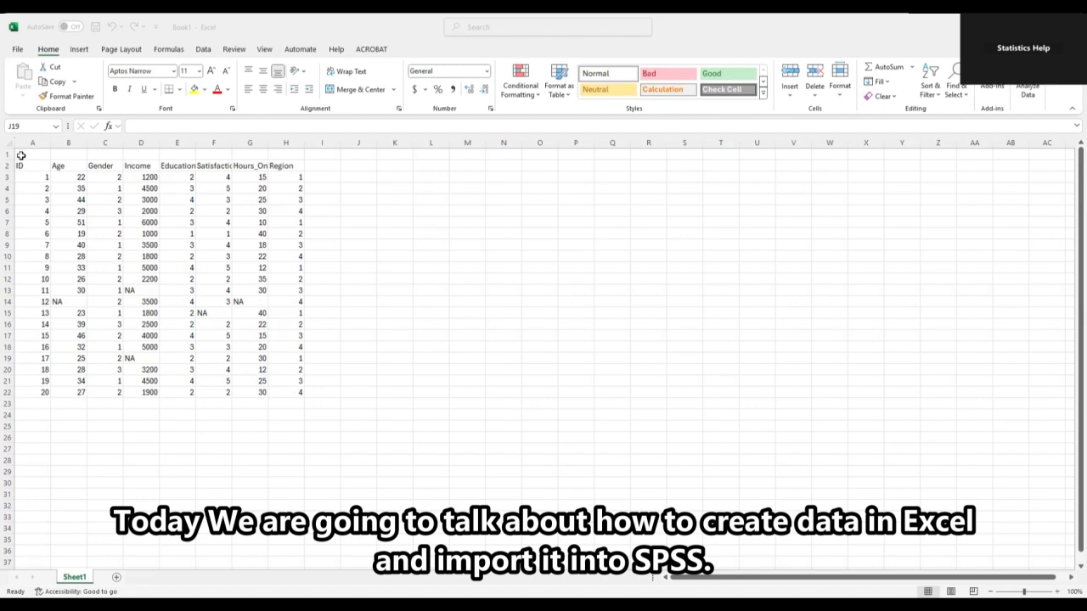
# Delete the blank row 1 so the ID through Region headers become the first row.
pyautogui.moveTo(34, 150); pyautogui.dragTo(300, 405)
pyautogui.click(399, 357)
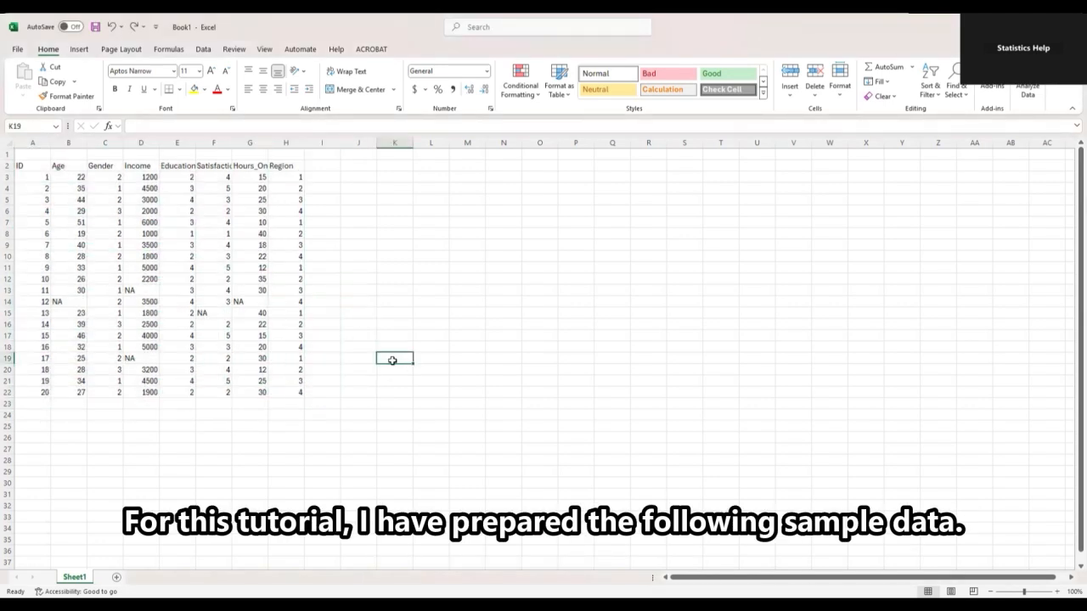
pyautogui.click(7, 166)
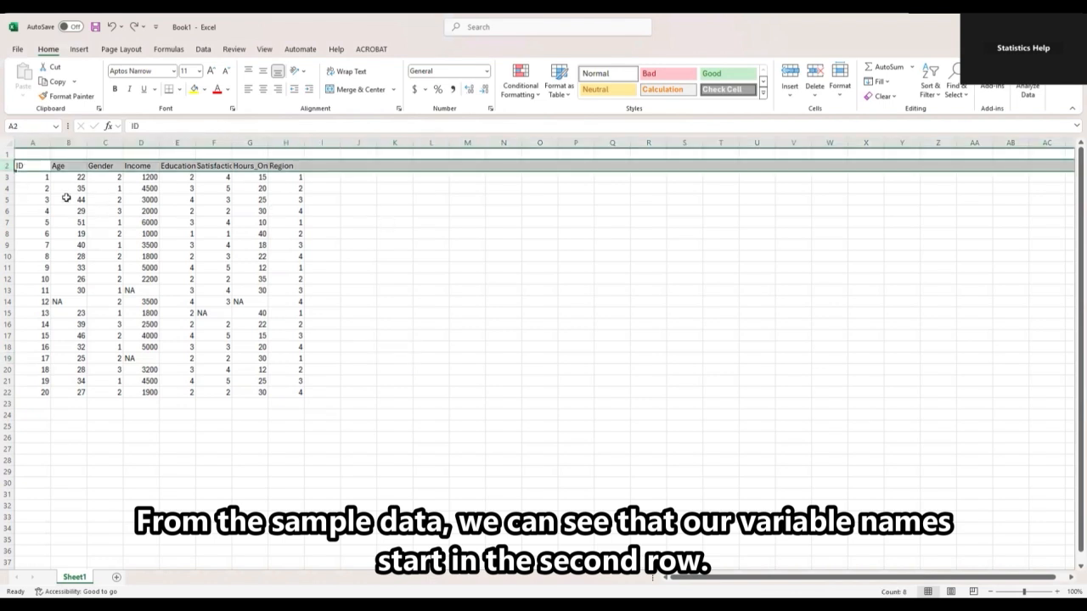
pyautogui.click(8, 154)
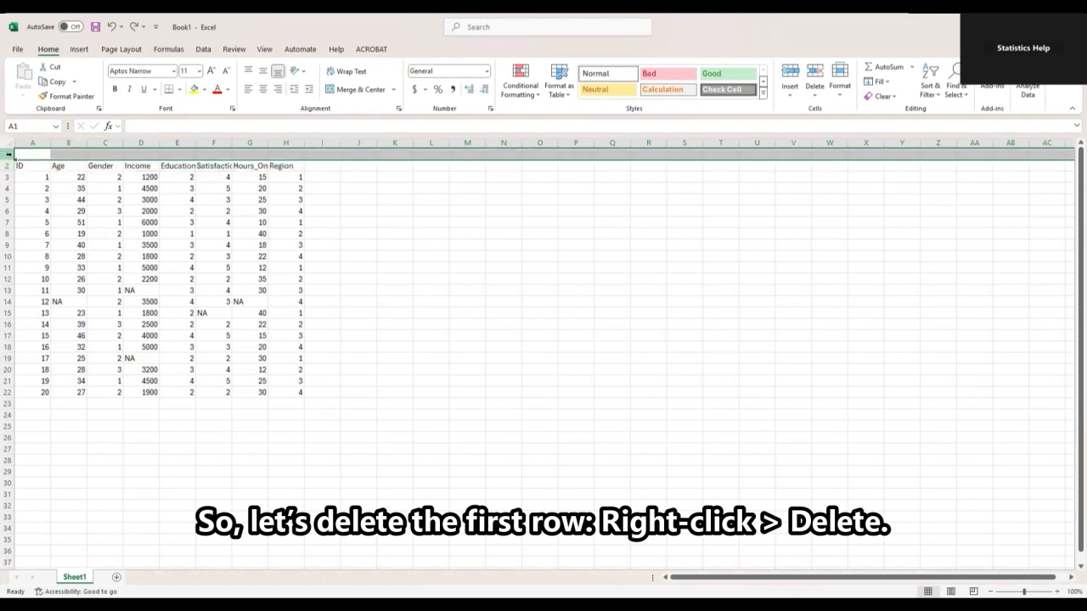
pyautogui.rightClick(8, 153)
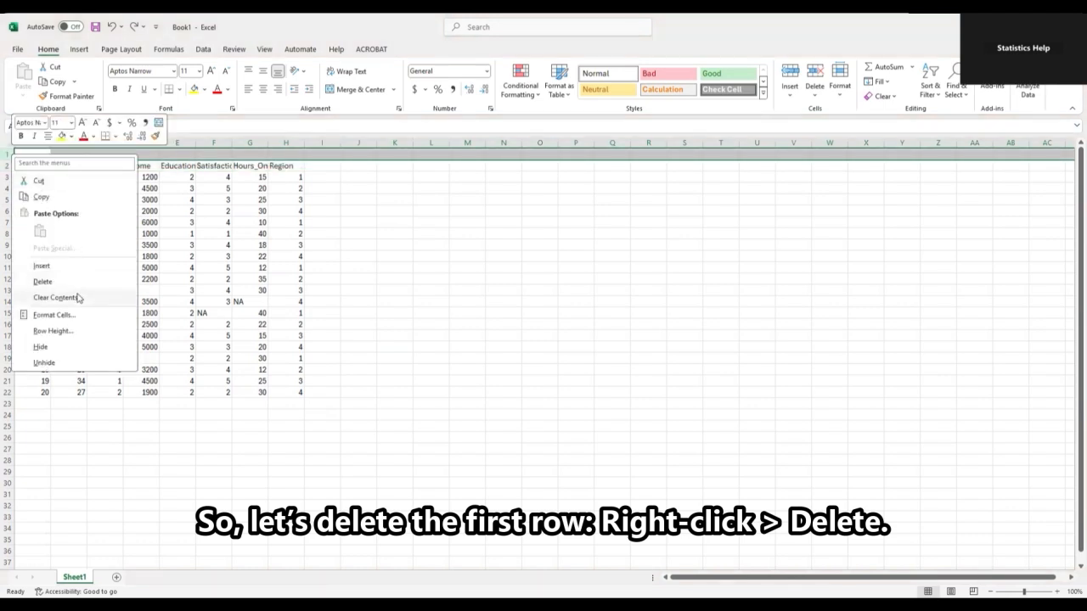
pyautogui.click(45, 282)
pyautogui.click(447, 334)
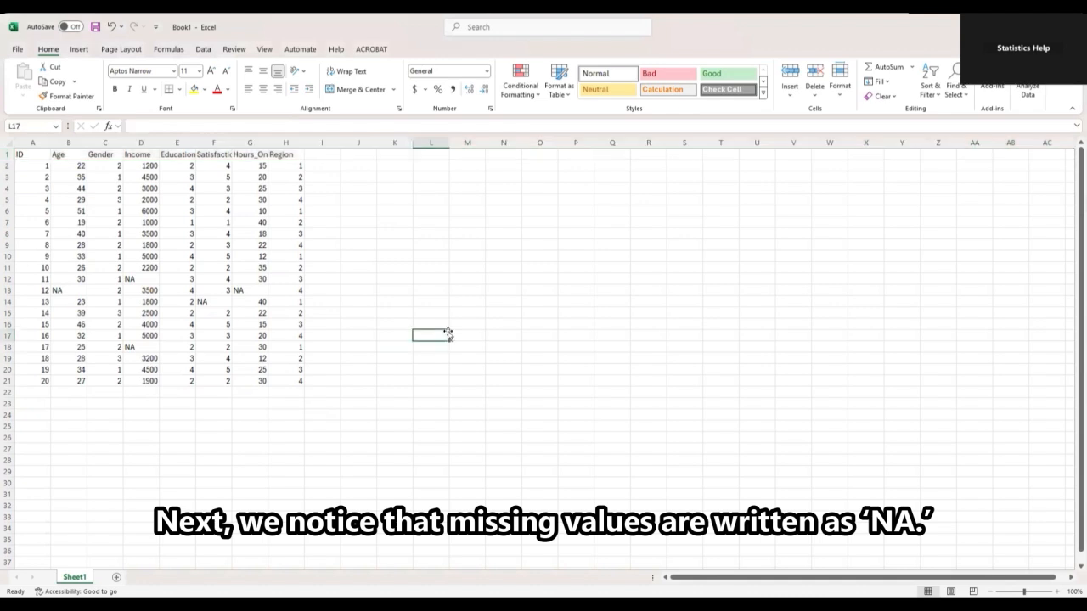
pyautogui.click(65, 292)
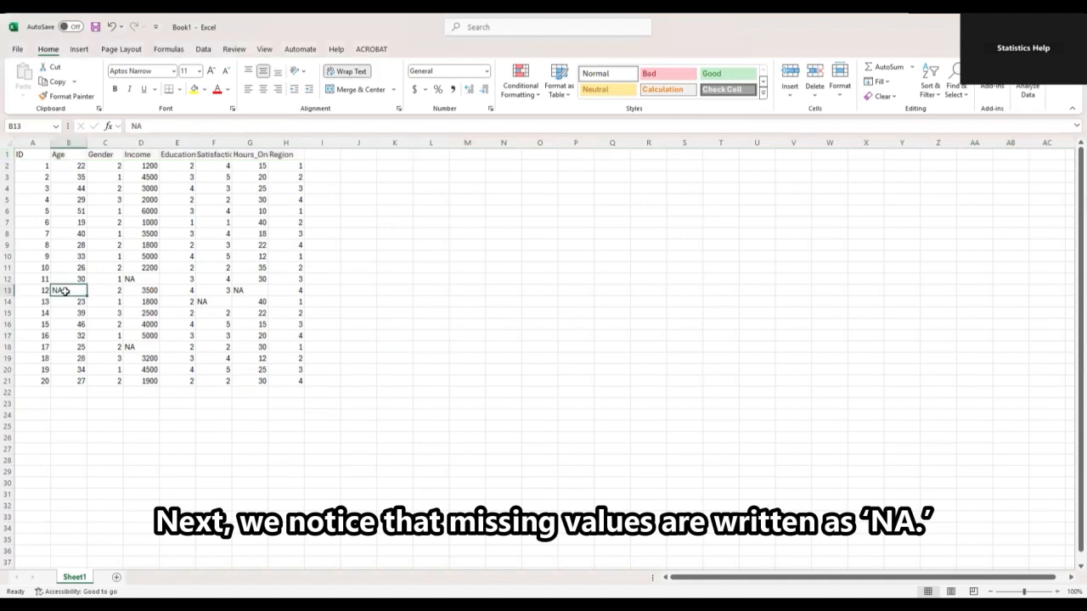
pyautogui.click(142, 278)
pyautogui.click(145, 347)
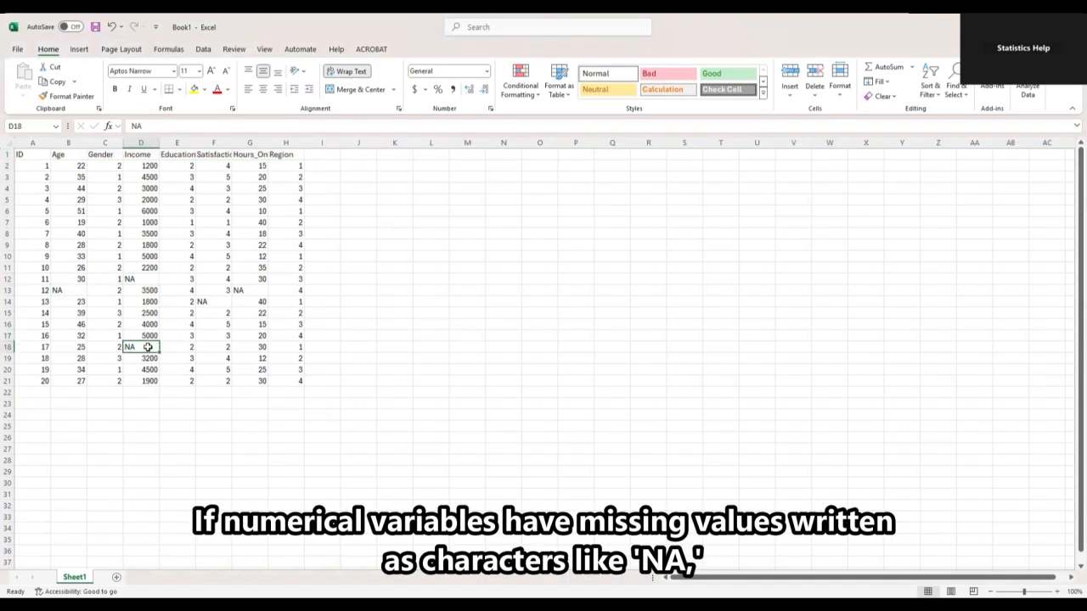
pyautogui.click(213, 303)
pyautogui.click(250, 291)
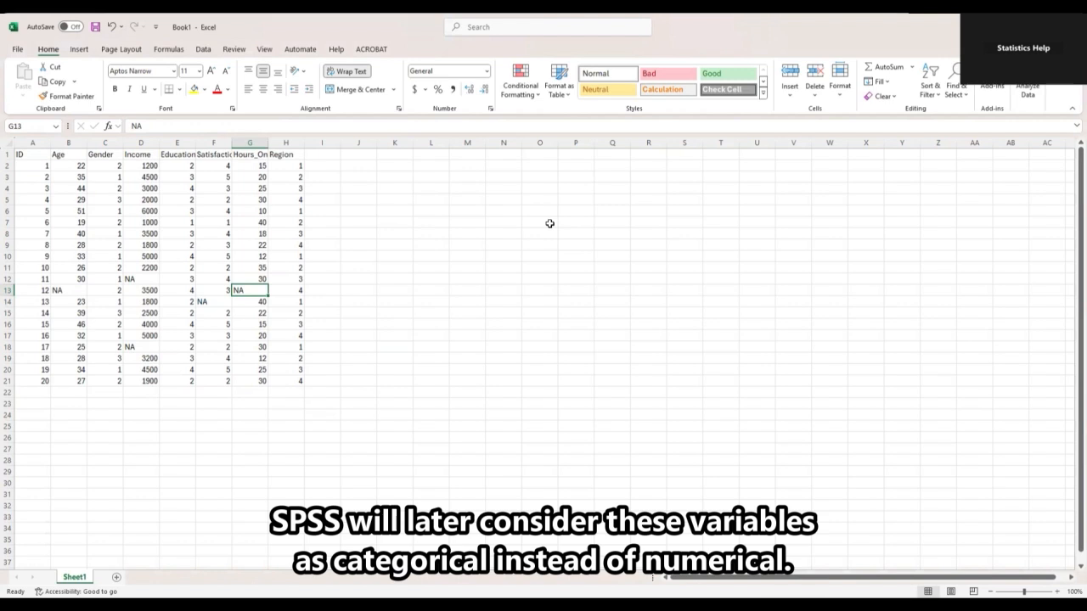
# Replace all 5 NA entries with blank cells, then save the workbook as data.
pyautogui.hotkey('ctrl', 'h')
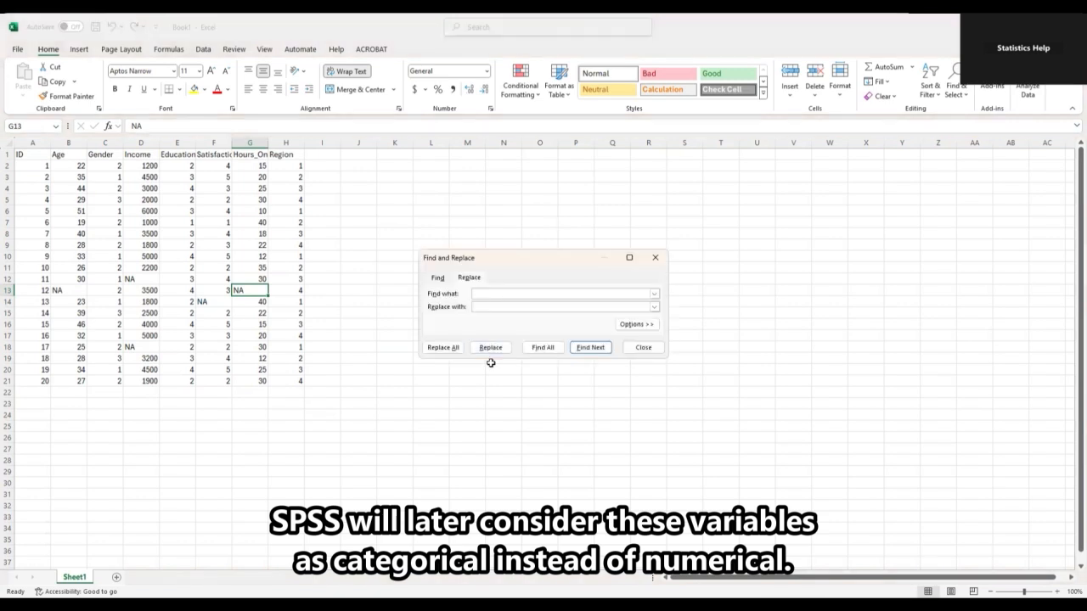
pyautogui.write('NA')
pyautogui.click(494, 310)
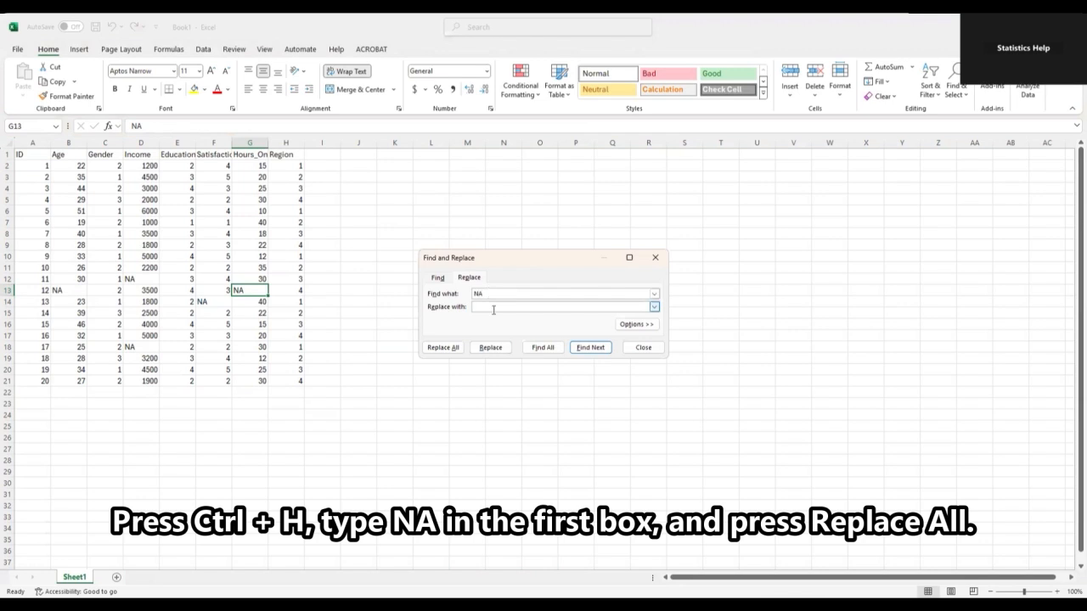
pyautogui.click(443, 348)
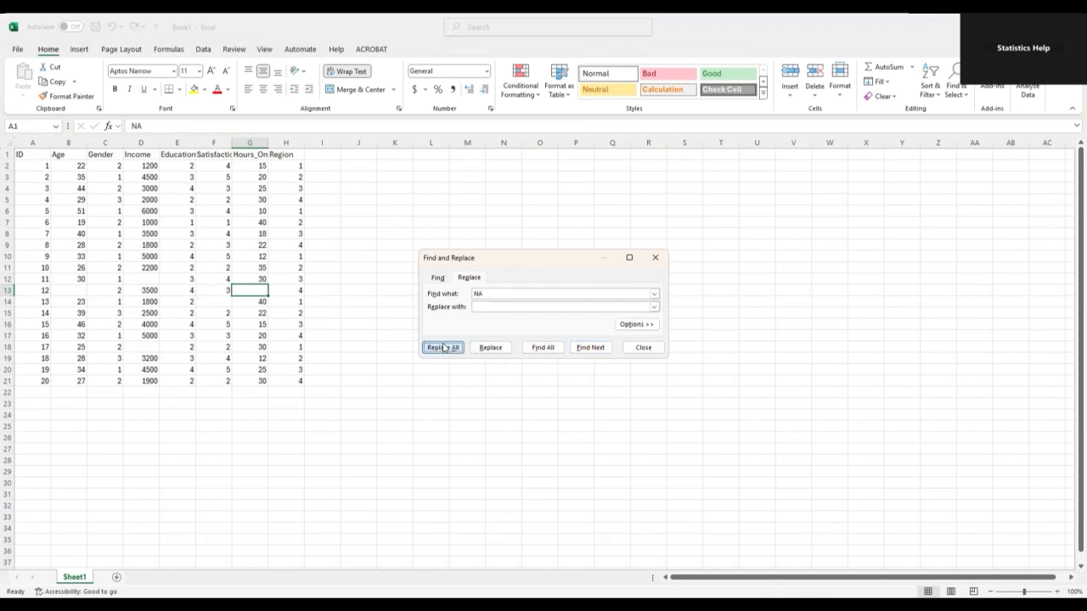
pyautogui.click(550, 342)
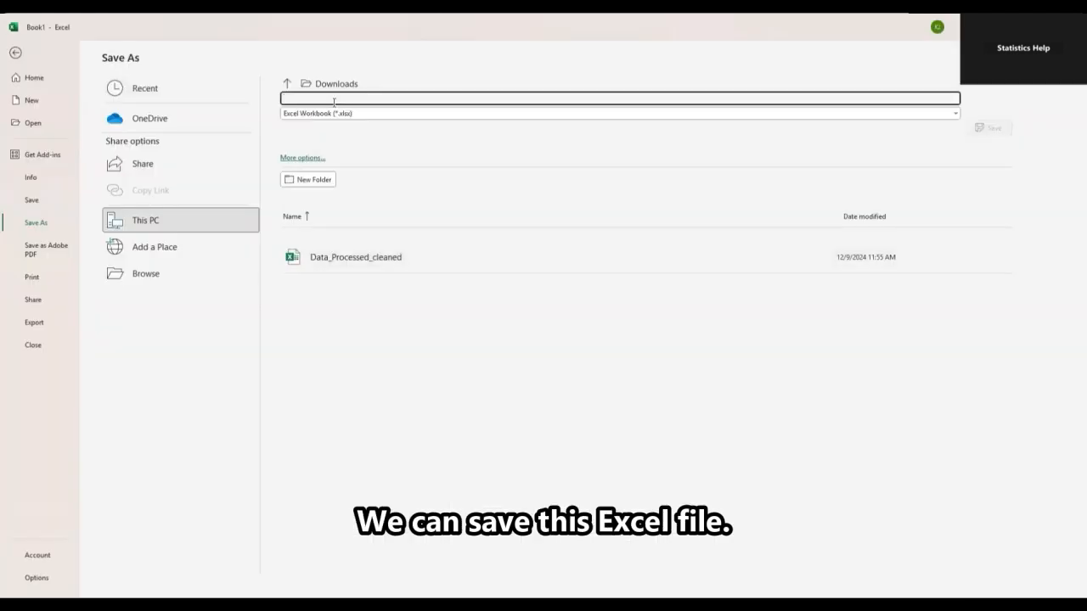
pyautogui.write('data')
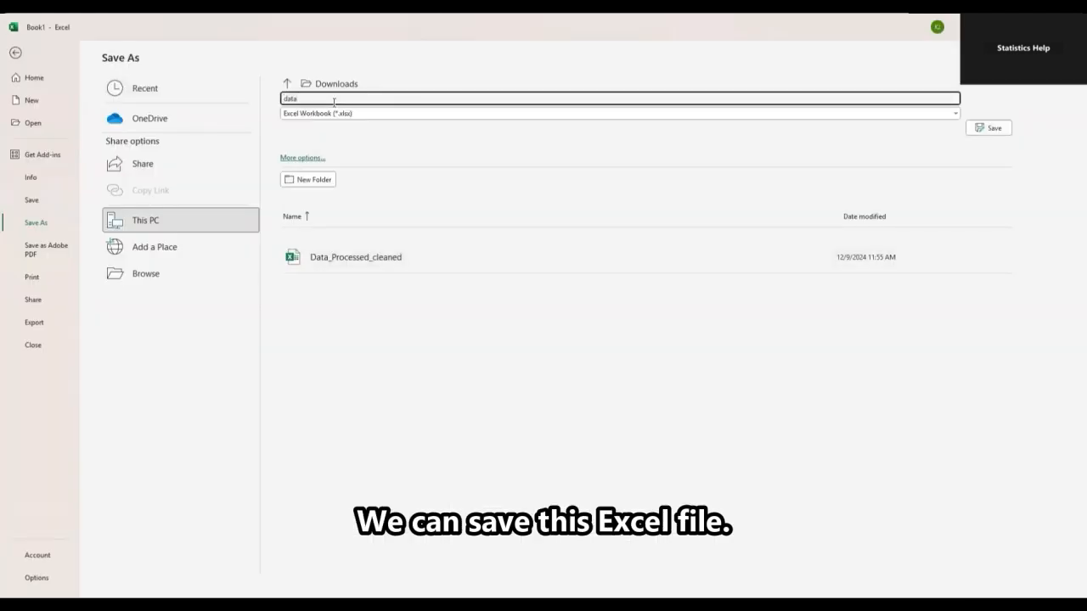
pyautogui.press('Return')
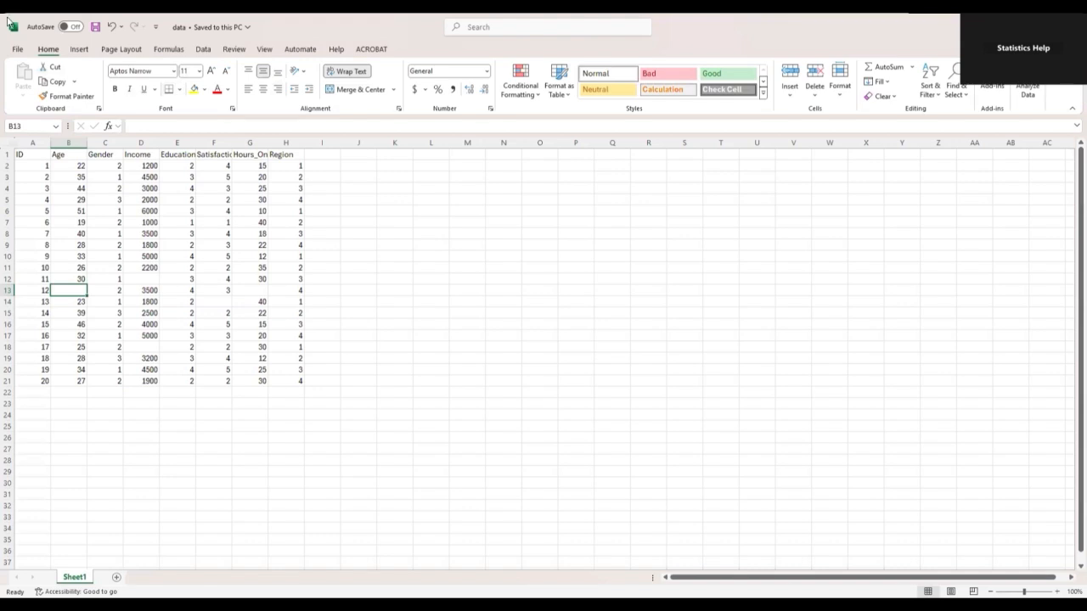
# Save data as a CSV UTF-8 (Comma delimited) (*.csv) file.
pyautogui.click(19, 51)
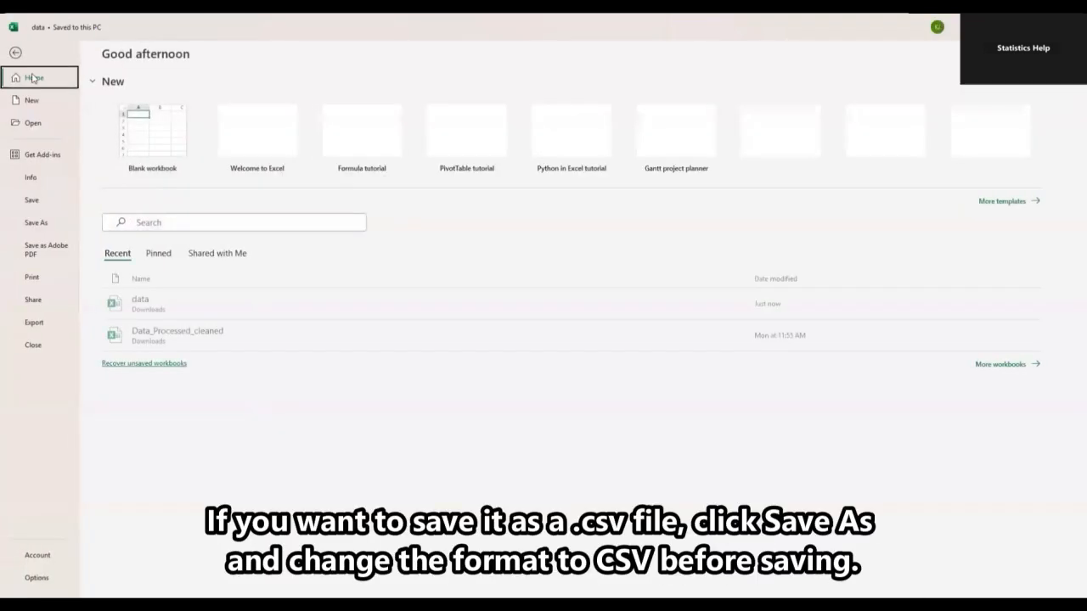
pyautogui.click(37, 223)
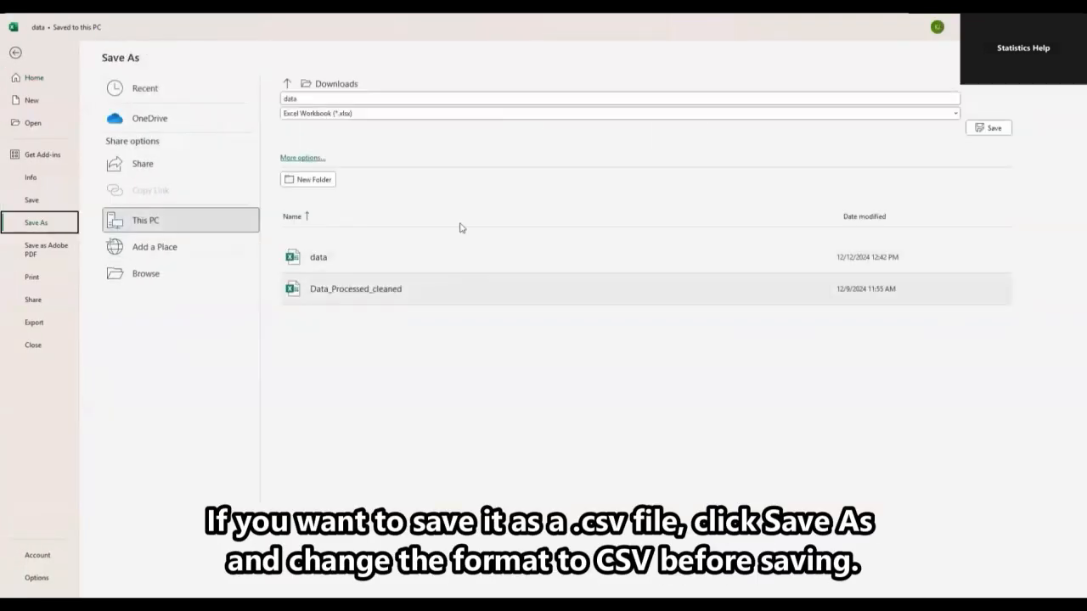
pyautogui.click(396, 116)
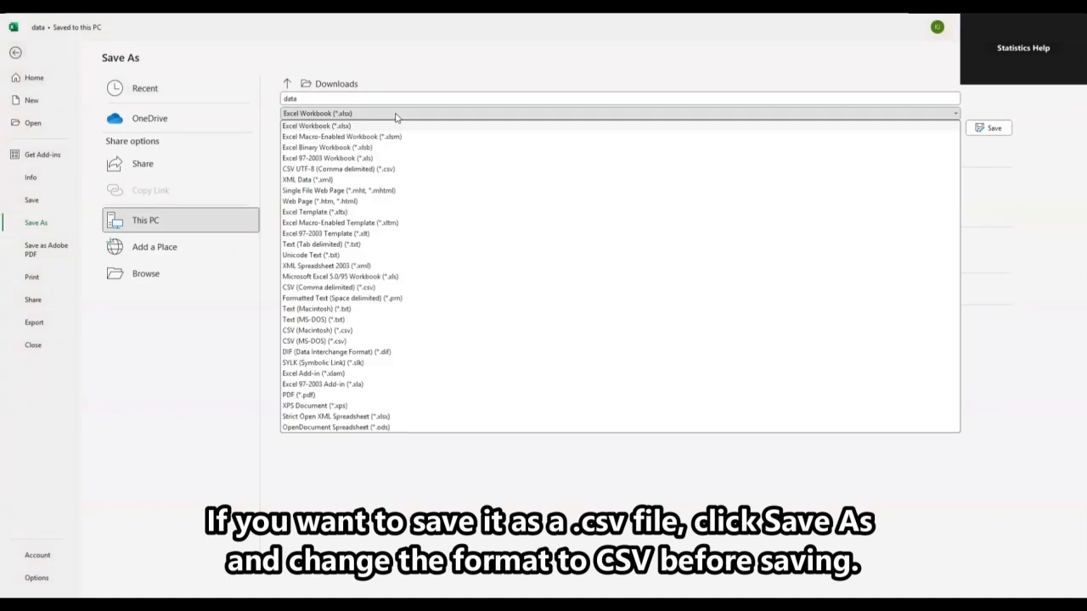
pyautogui.click(413, 170)
pyautogui.click(1008, 131)
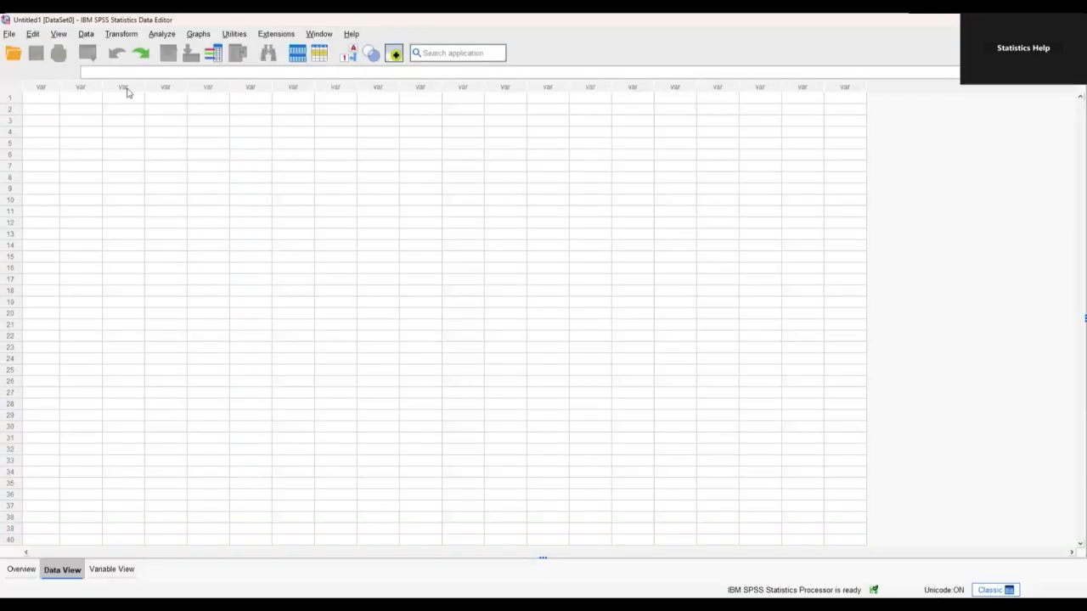
pyautogui.click(11, 36)
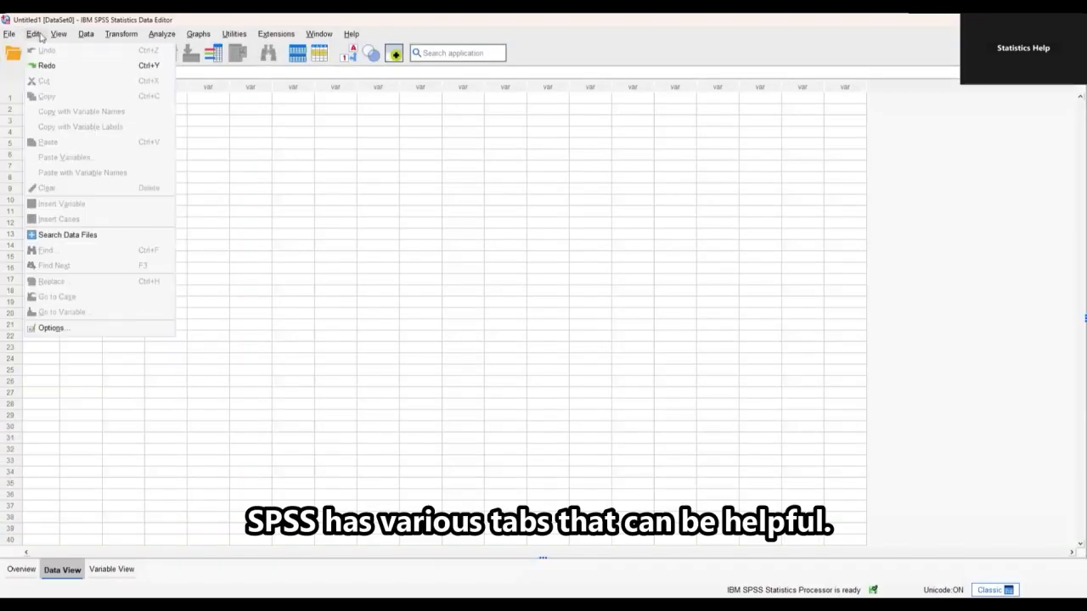
pyautogui.moveTo(88, 36)
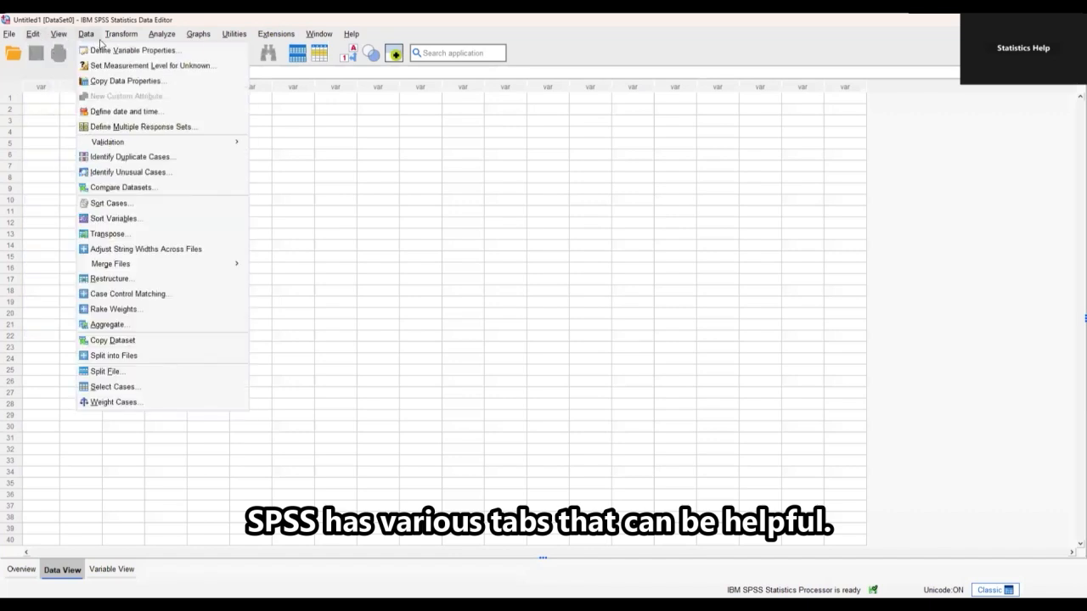
pyautogui.moveTo(162, 37)
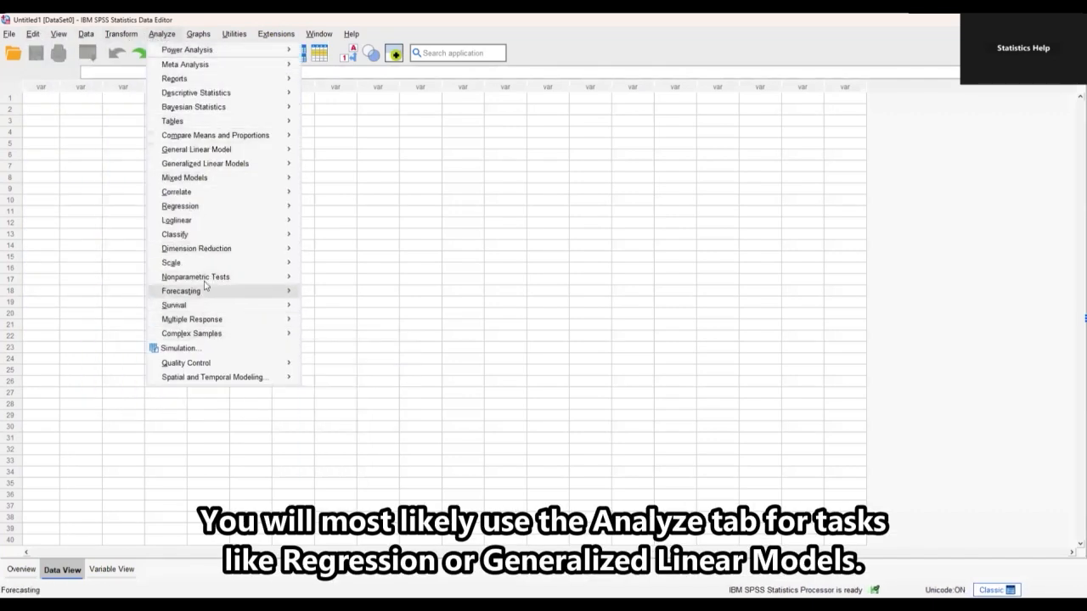
pyautogui.moveTo(205, 211)
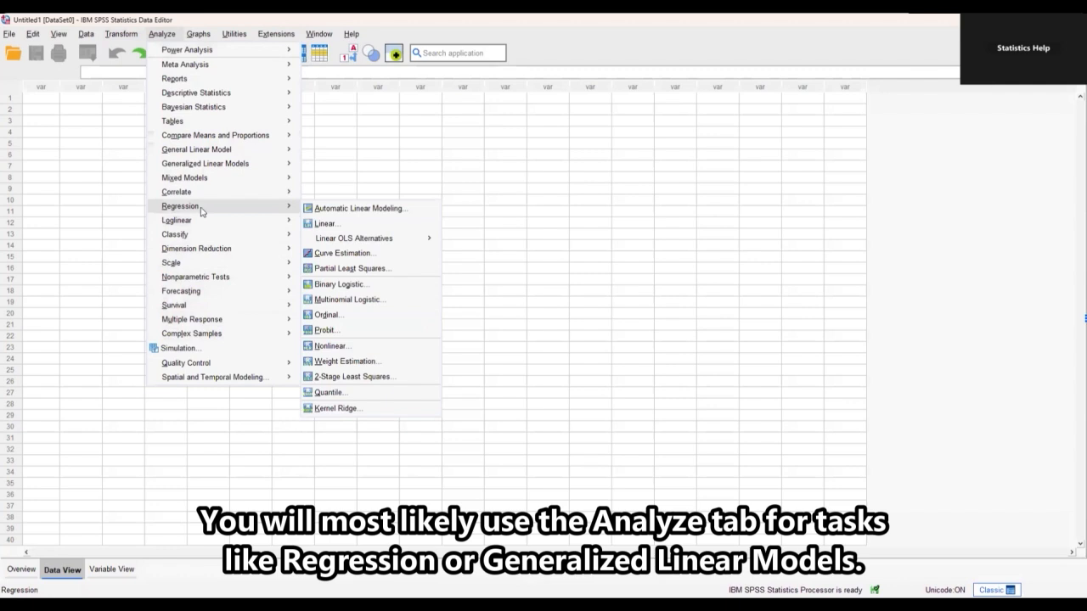
pyautogui.moveTo(245, 156)
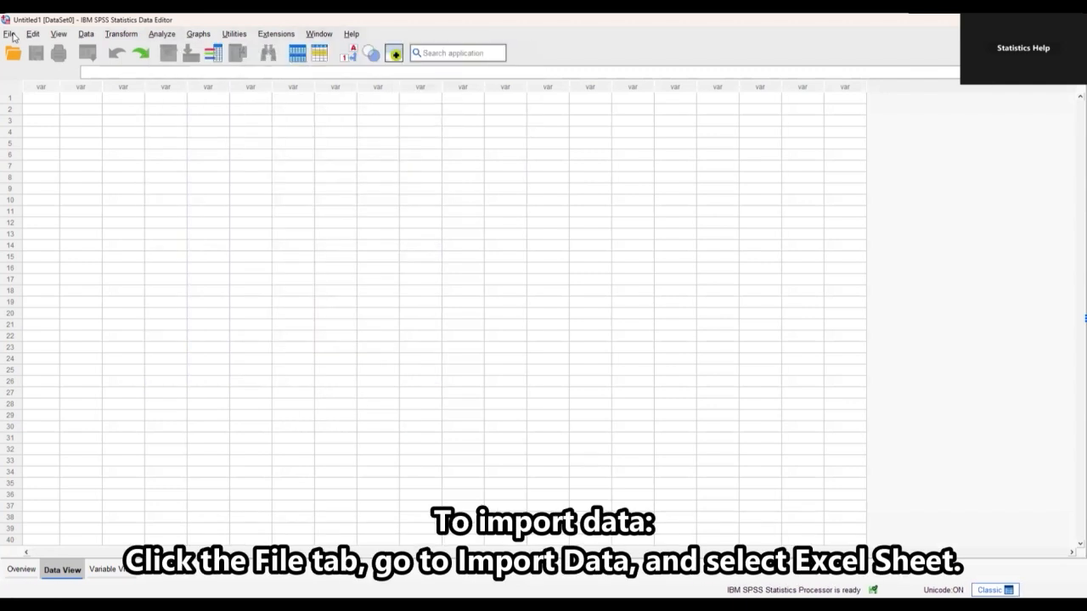
# Import data.xlsx from Downloads through SPSS's Excel data import.
pyautogui.click(11, 34)
pyautogui.moveTo(65, 68)
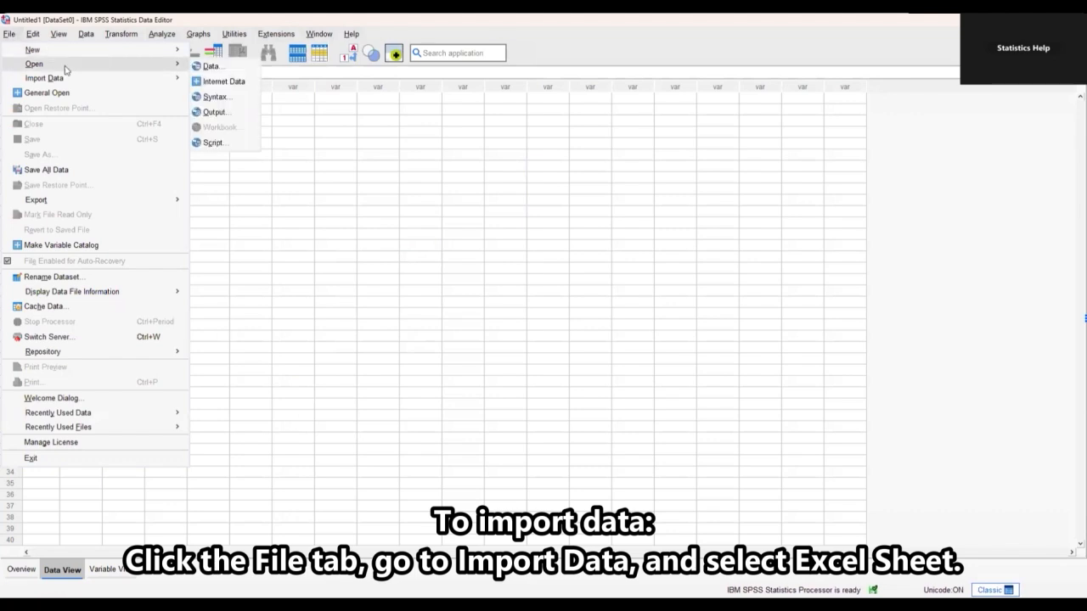
pyautogui.moveTo(143, 78)
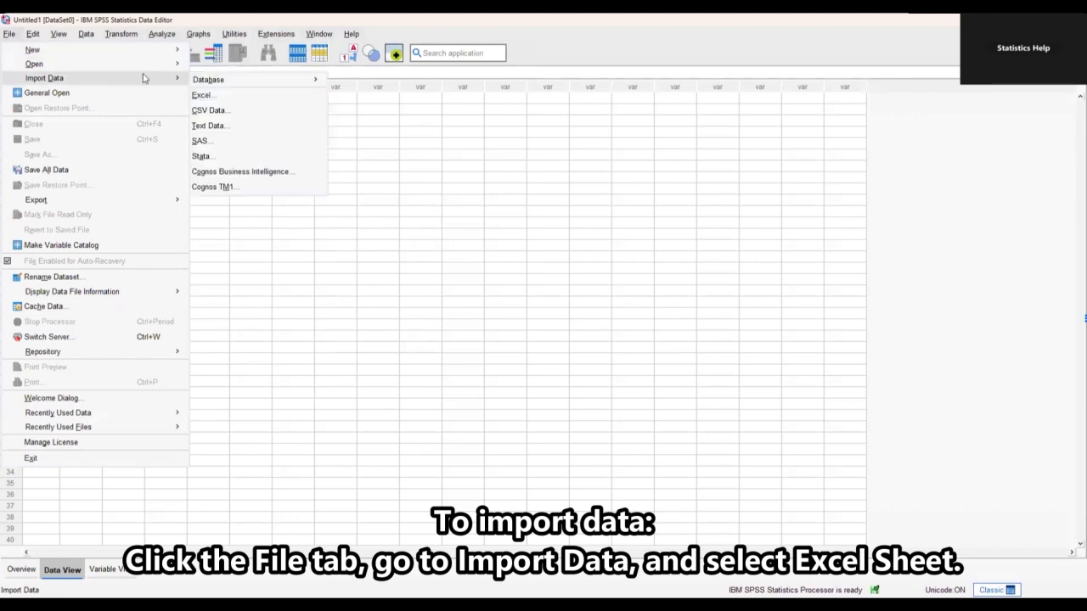
pyautogui.click(219, 97)
pyautogui.click(405, 236)
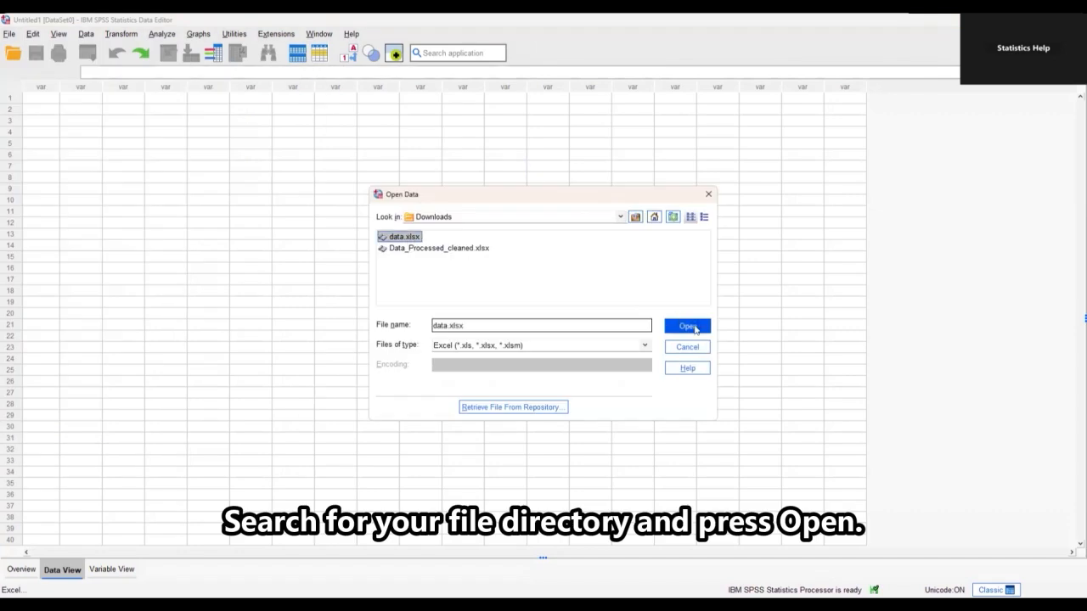
pyautogui.click(694, 328)
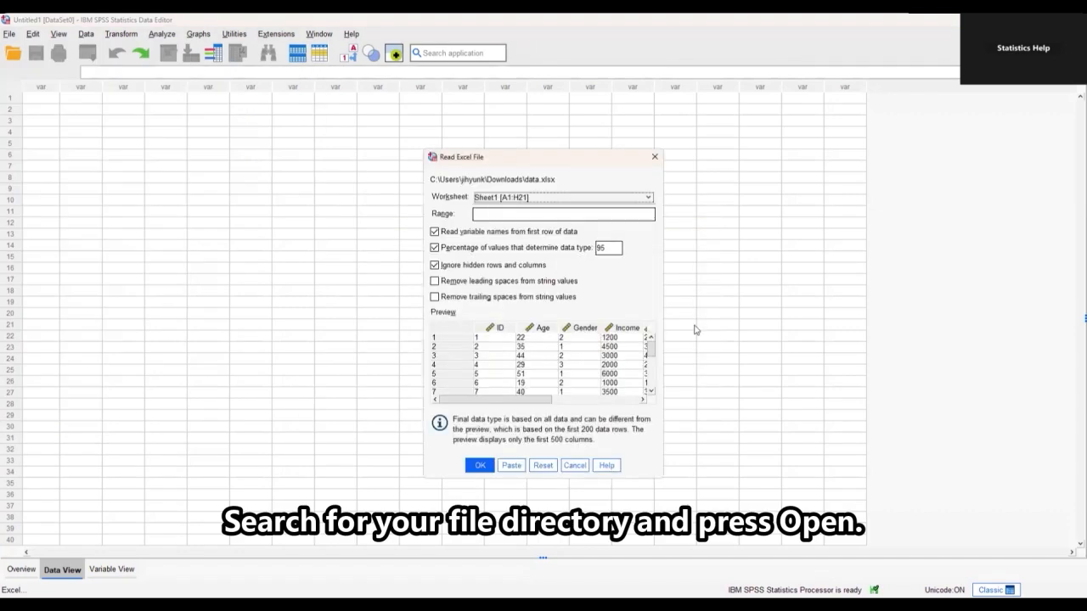
# Scroll through the data.xlsx preview and keep Sheet1 [A1:H21] as the worksheet.
pyautogui.moveTo(512, 399)
pyautogui.mouseDown()
pyautogui.moveTo(586, 396)
pyautogui.moveTo(505, 398)
pyautogui.mouseUp()
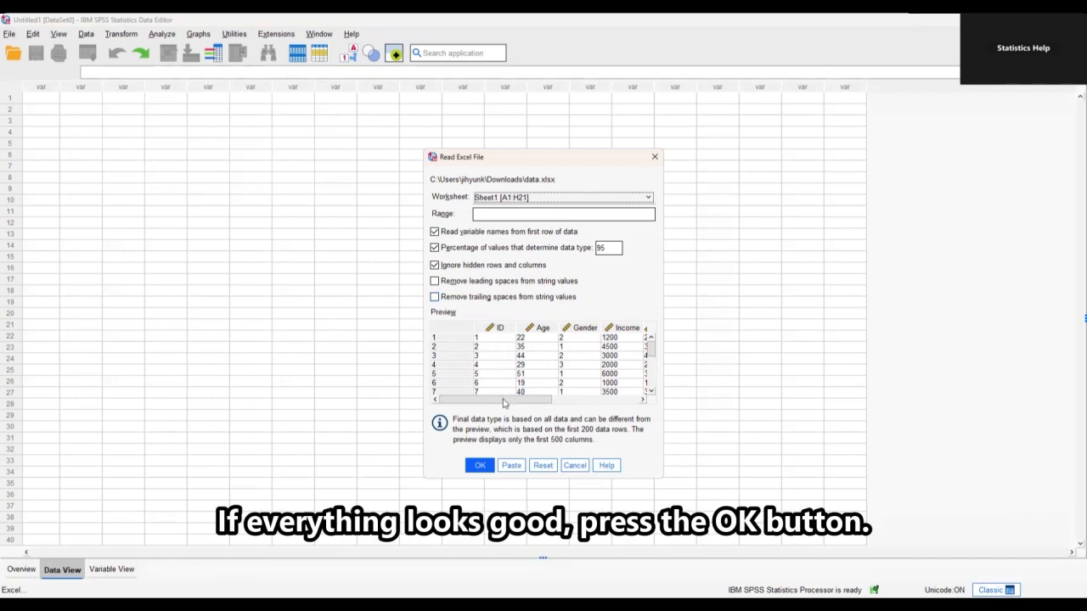
pyautogui.scroll(-1, 520, 376)
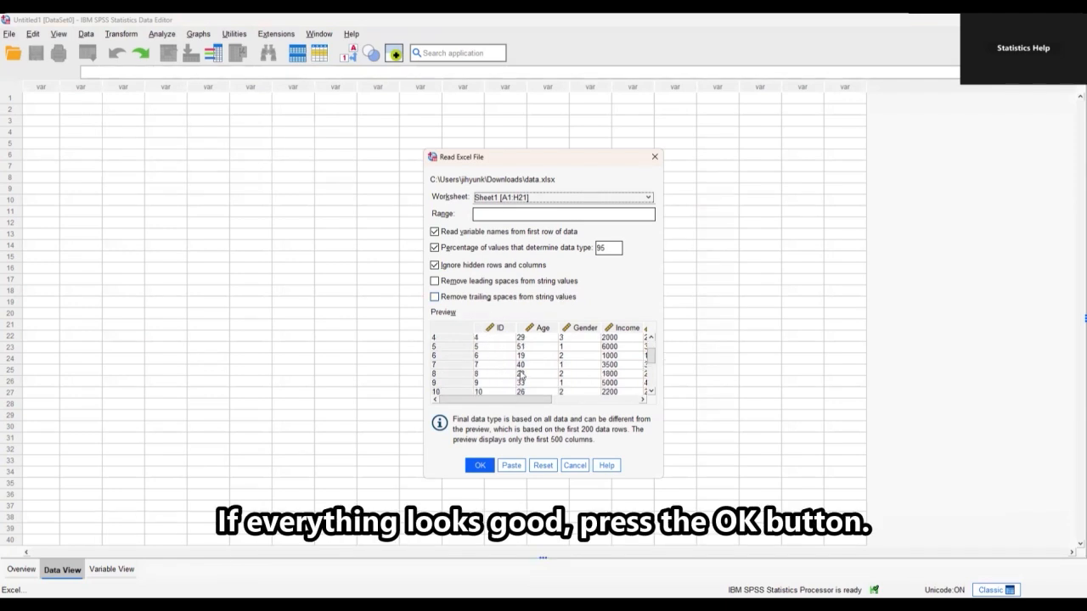
pyautogui.scroll(1, 522, 375)
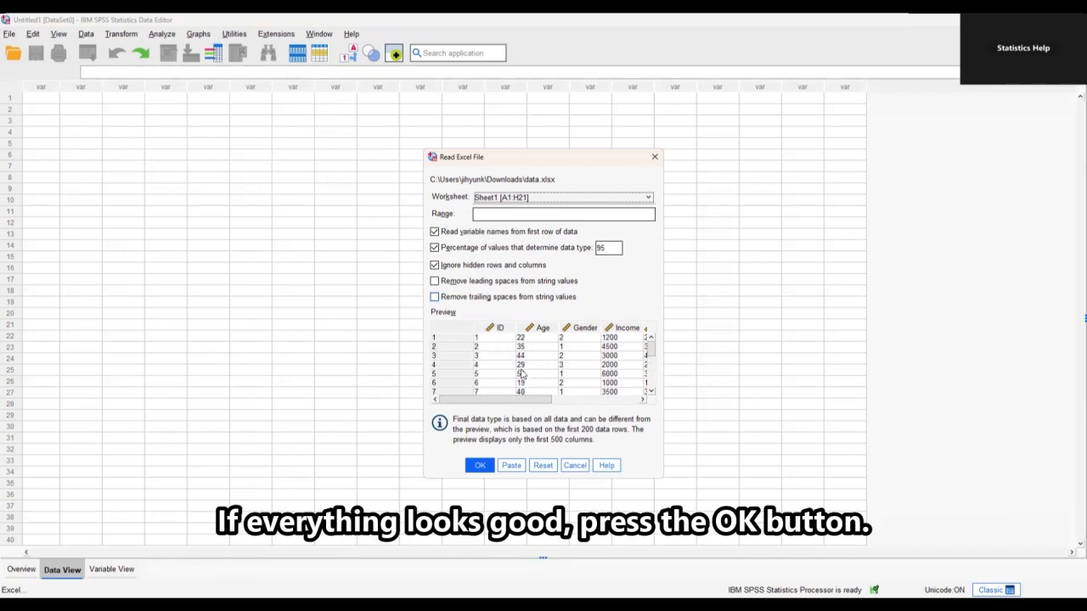
pyautogui.scroll(-4, 522, 374)
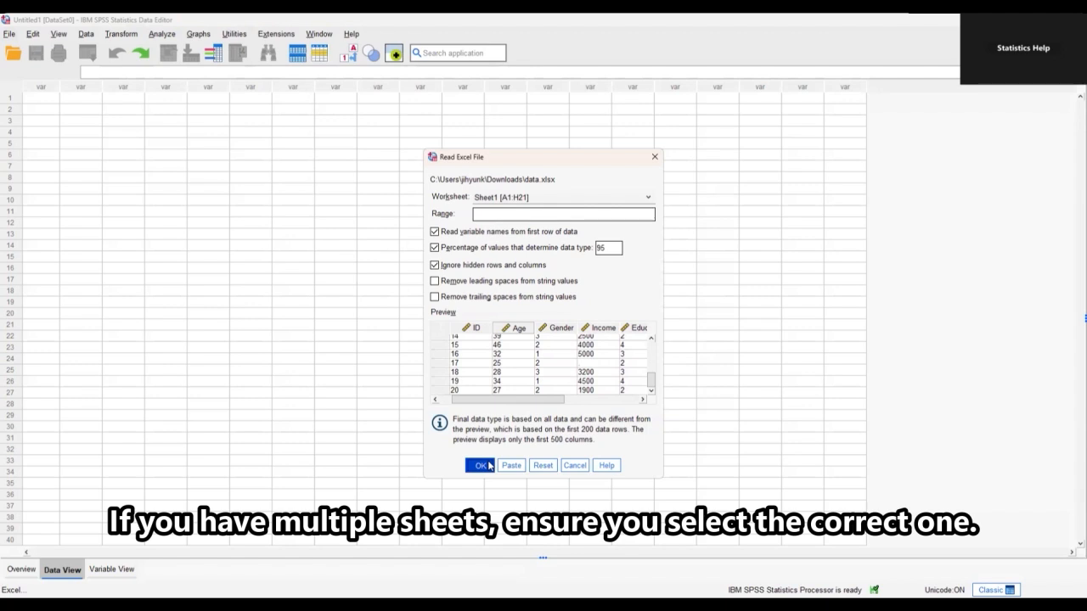
pyautogui.click(650, 198)
pyautogui.click(650, 198)
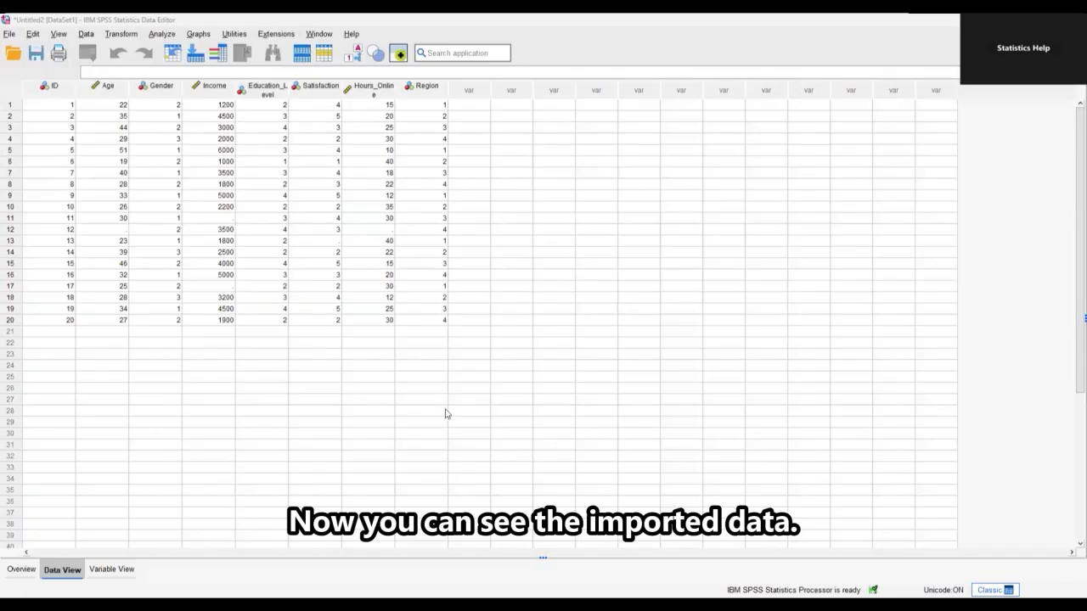
# Inspect the ID, Gender, Education_Level and Region columns, then switch to Variable View.
pyautogui.click(58, 92)
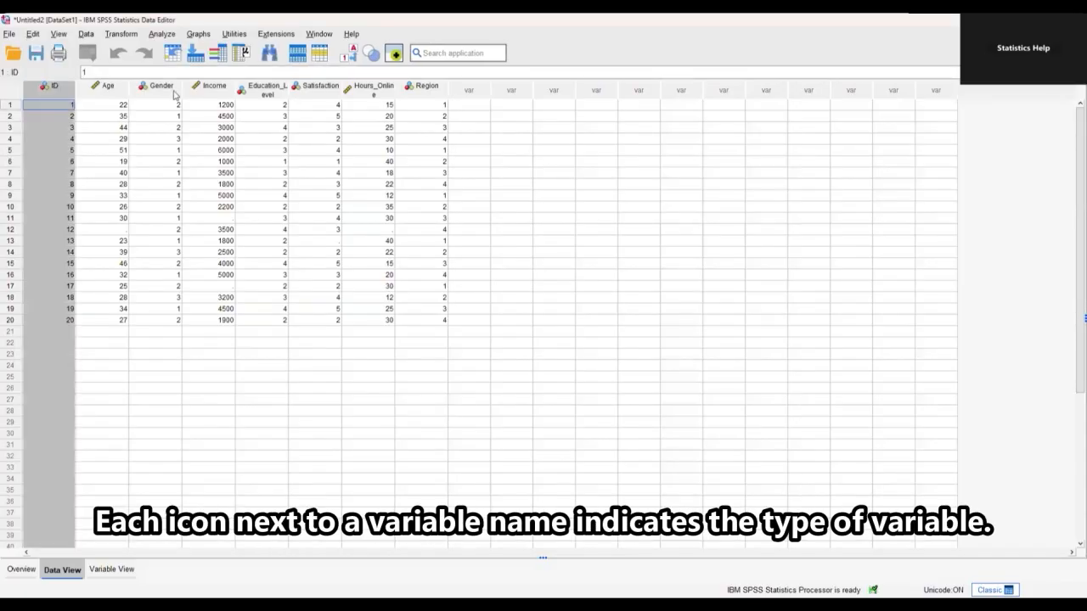
pyautogui.click(169, 92)
pyautogui.click(264, 93)
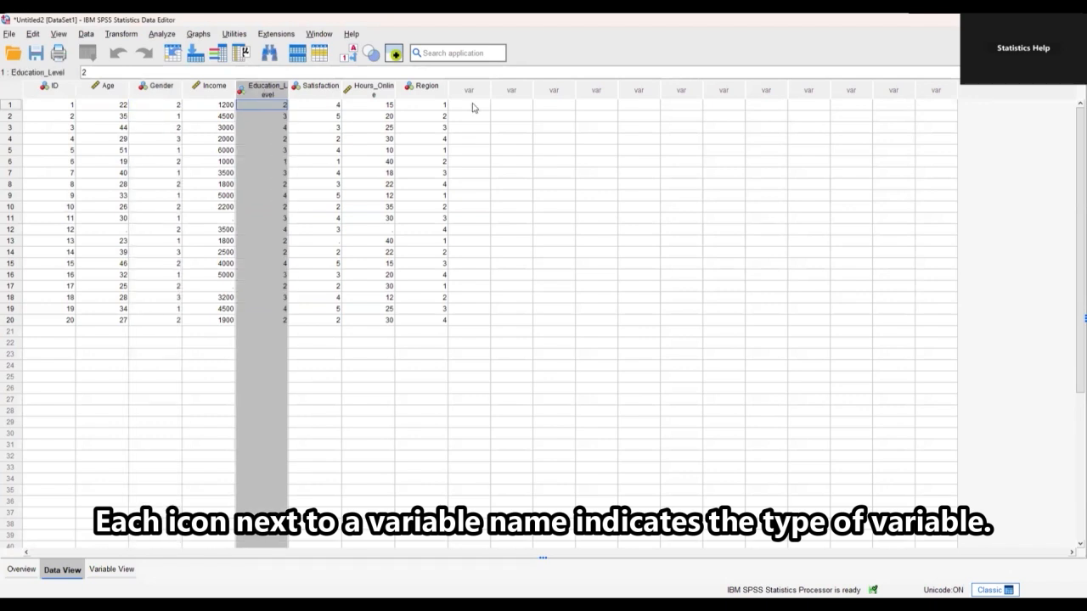
pyautogui.click(423, 91)
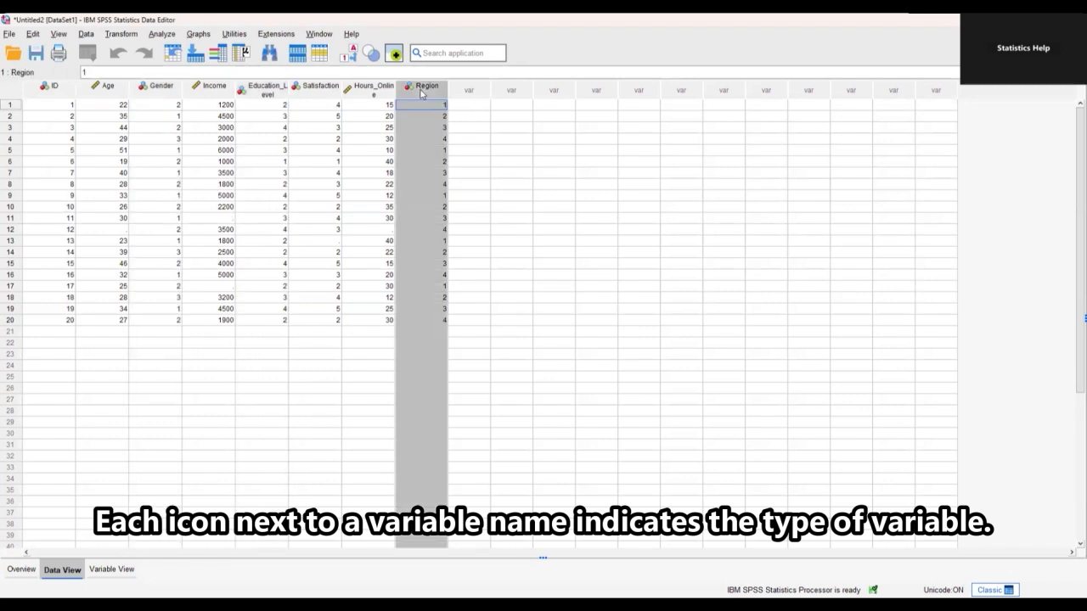
pyautogui.click(267, 354)
pyautogui.click(112, 570)
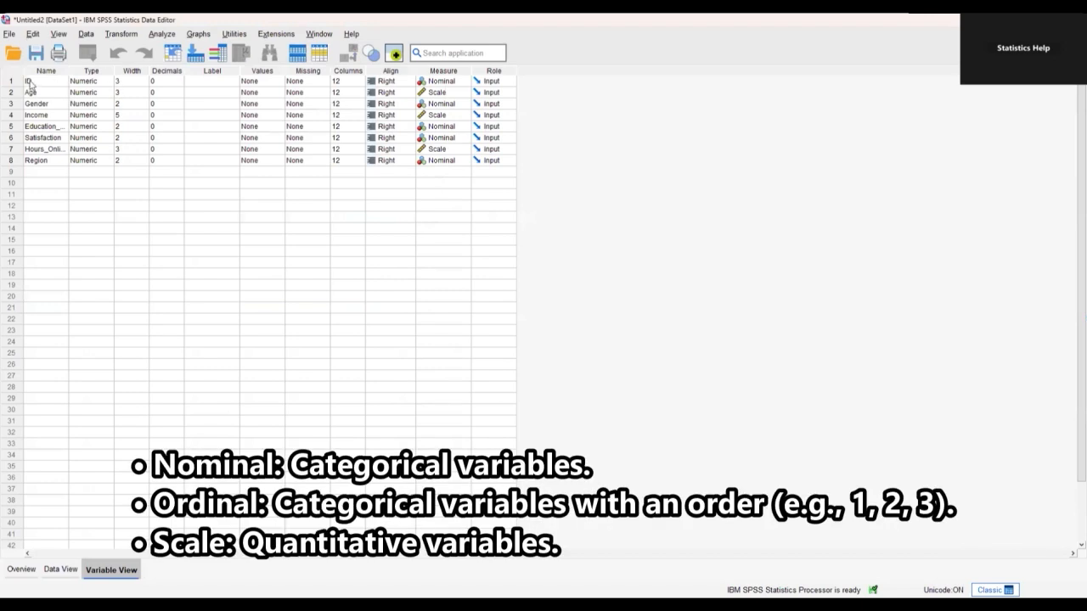
# Leave ID's measurement level as Nominal and select the Age and Gender rows.
pyautogui.click(449, 83)
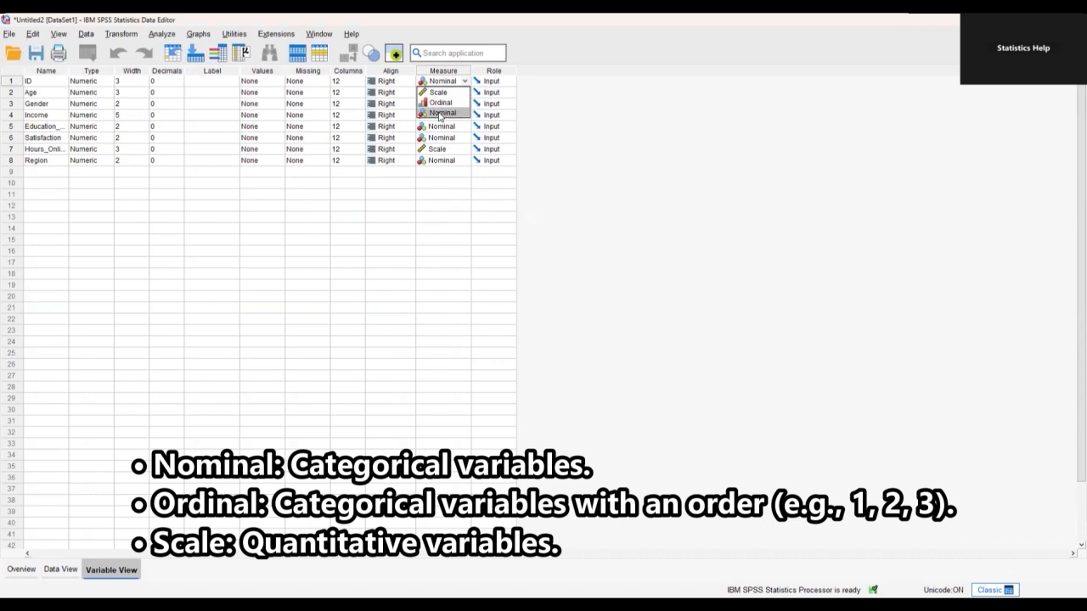
pyautogui.click(237, 319)
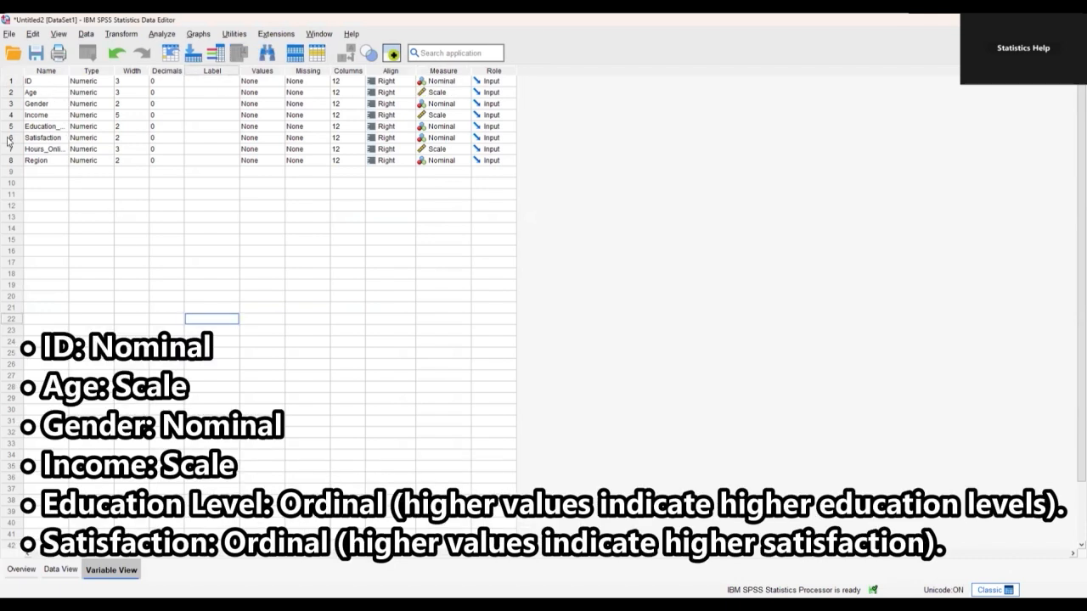
pyautogui.click(53, 96)
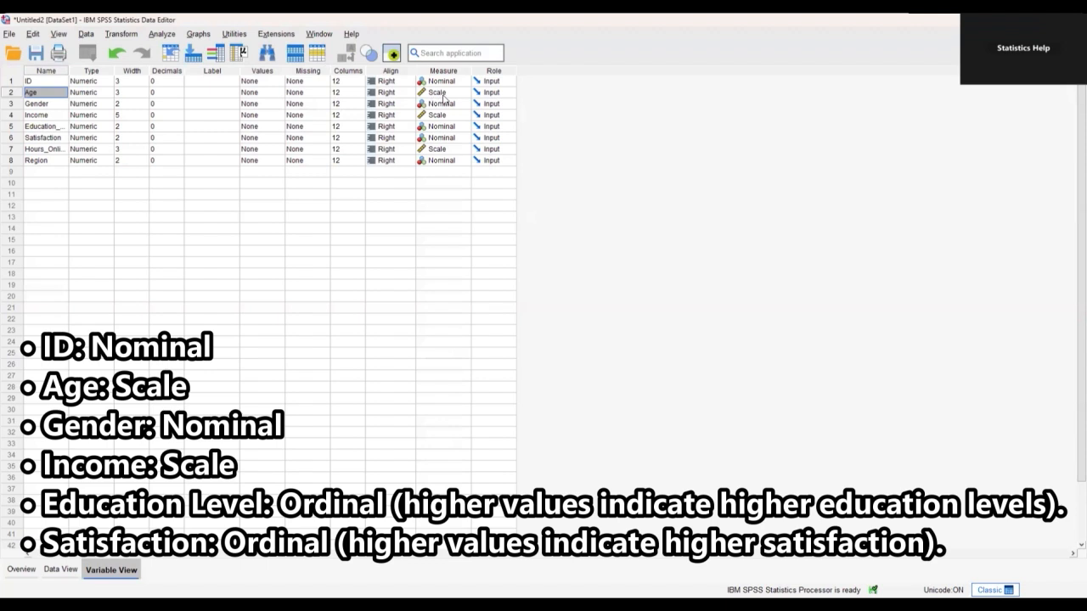
pyautogui.click(52, 106)
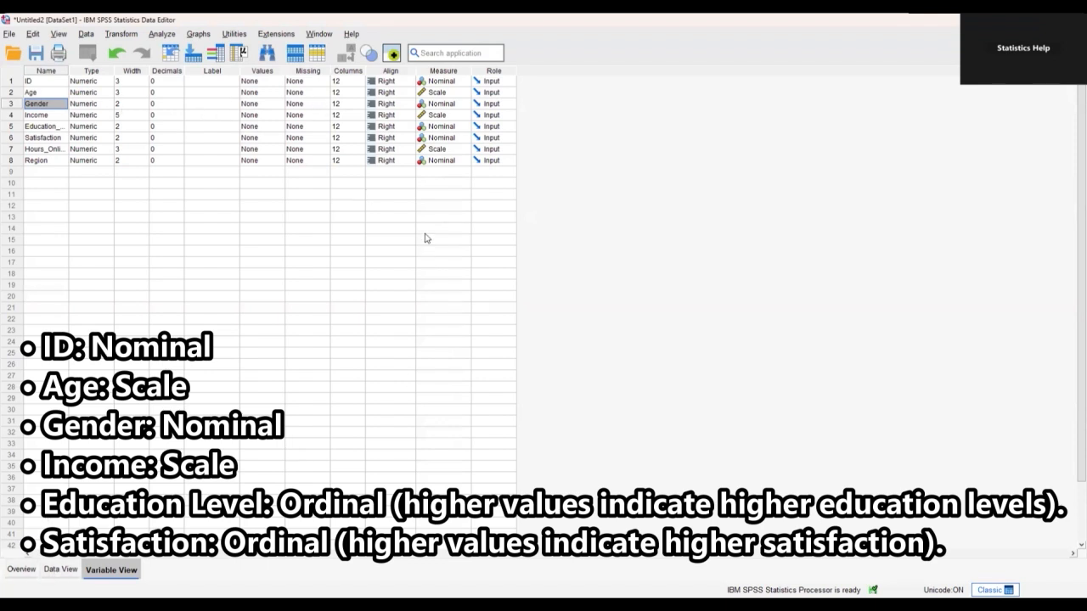
# Keep Gender as Nominal and set Satisfaction's measurement level to Ordinal.
pyautogui.click(456, 108)
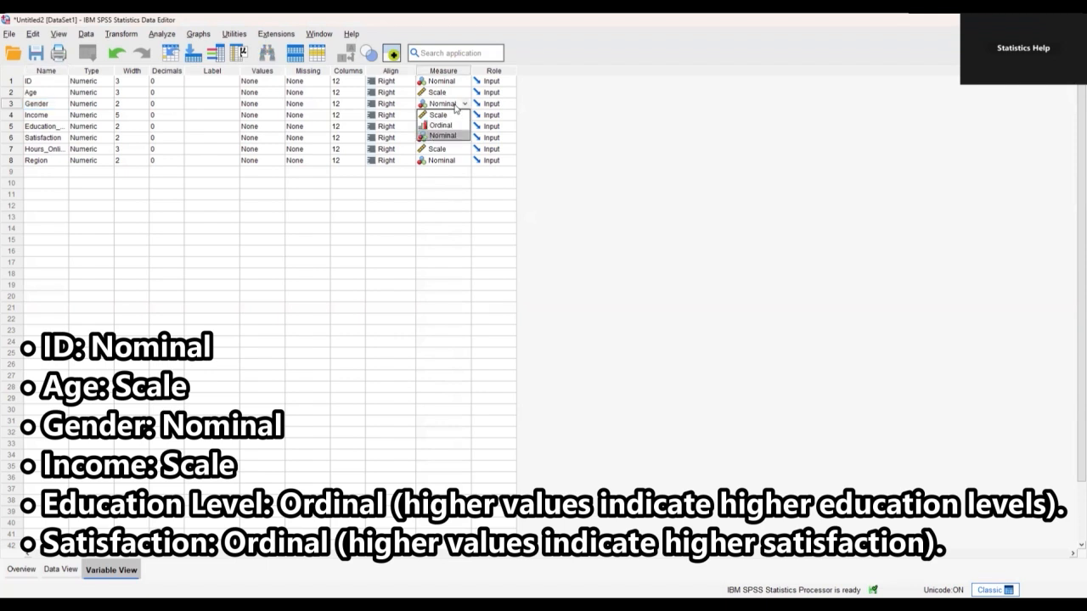
pyautogui.click(447, 286)
pyautogui.click(43, 114)
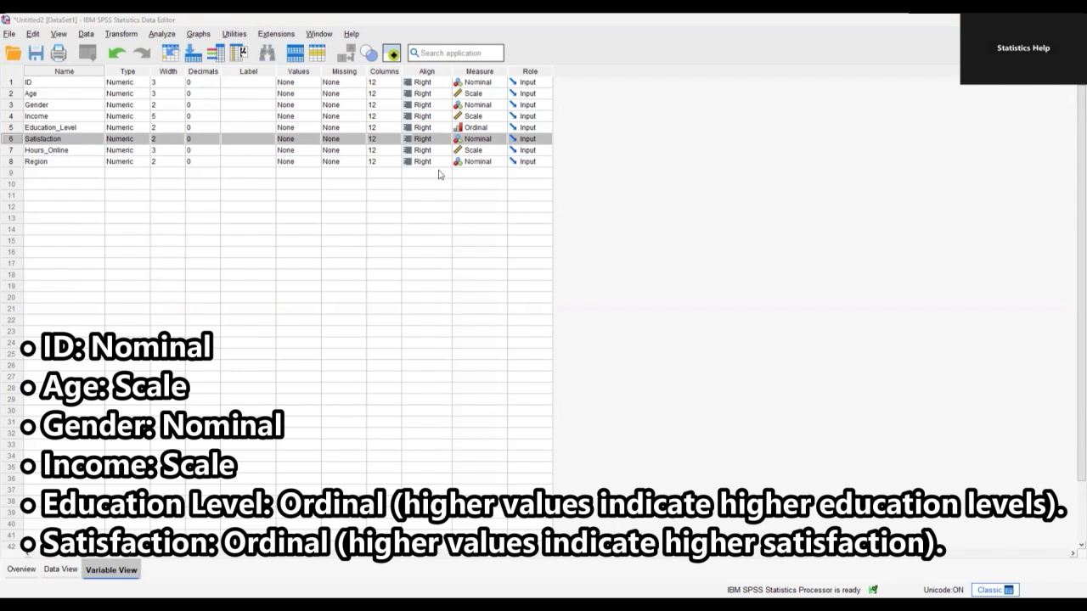
pyautogui.click(489, 140)
pyautogui.click(486, 162)
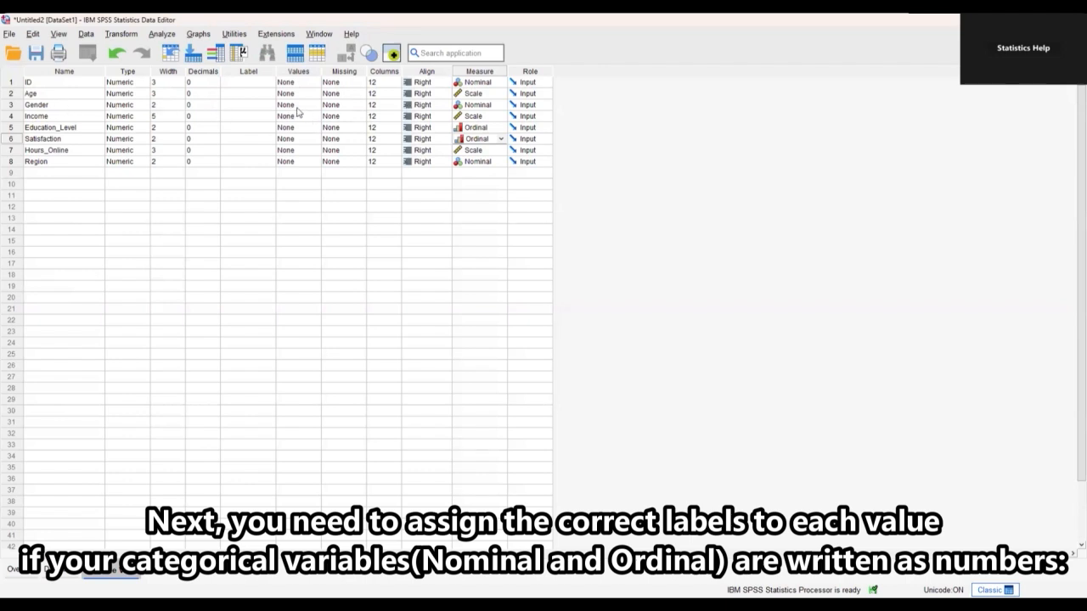
# Start Gender's value labels with 1 = Male.
pyautogui.click(297, 108)
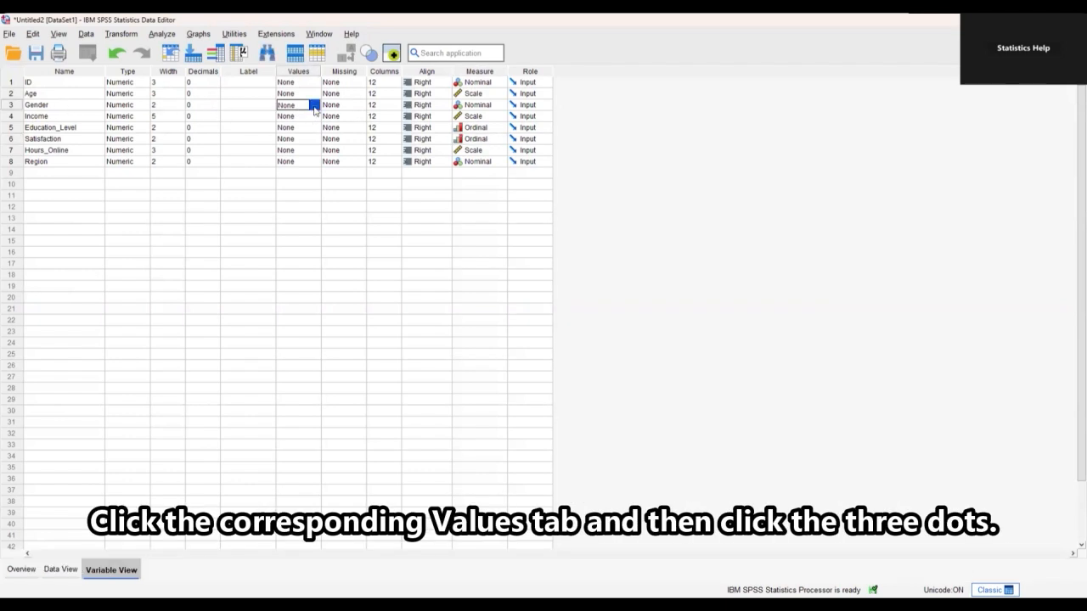
pyautogui.click(314, 106)
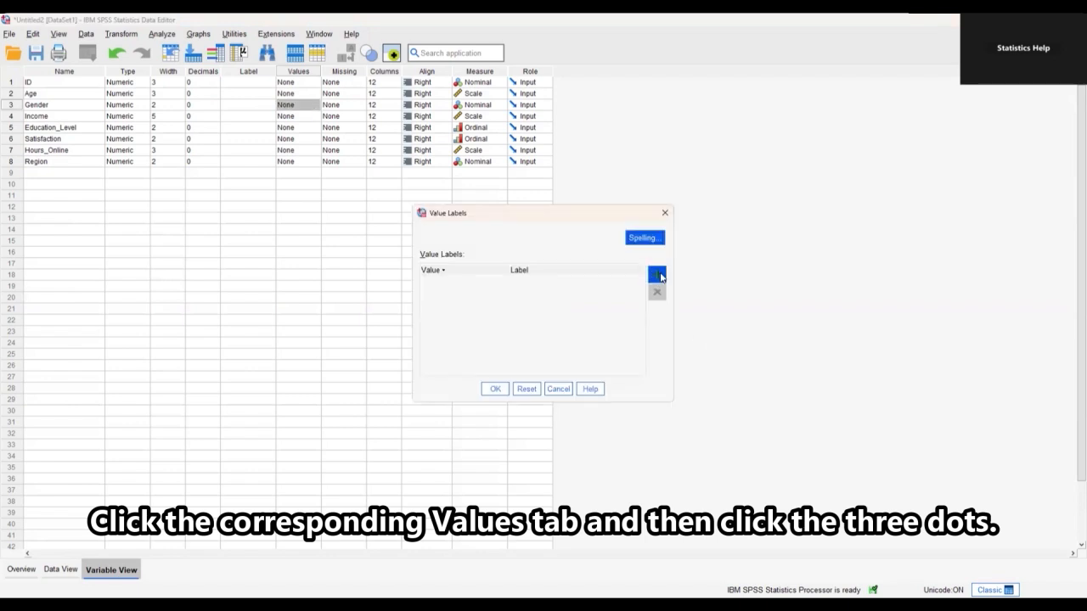
pyautogui.click(658, 276)
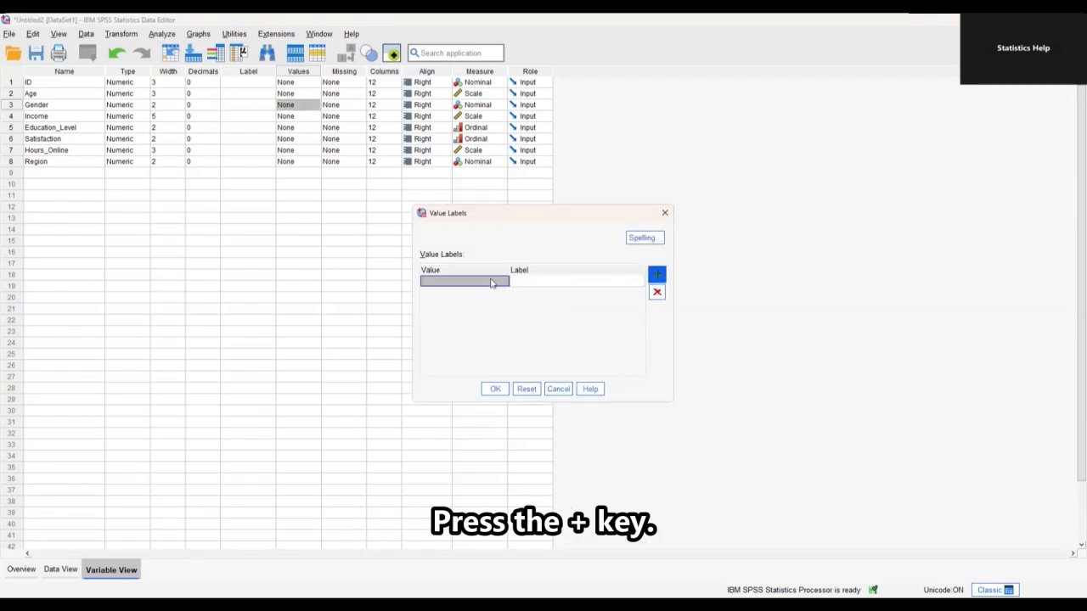
pyautogui.write('1')
pyautogui.press('Tab')
pyautogui.write('Male')
pyautogui.press('Return')
# Add 2 = Female and 3 = Other, spell-check the labels, and apply them.
pyautogui.write('2')
pyautogui.press('Tab')
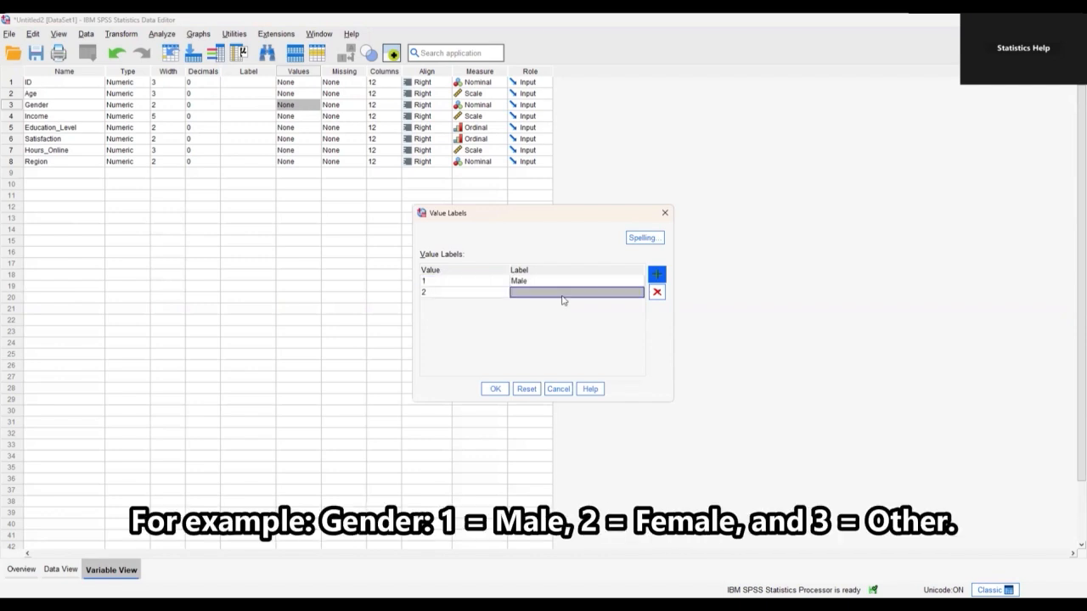
pyautogui.write('Female')
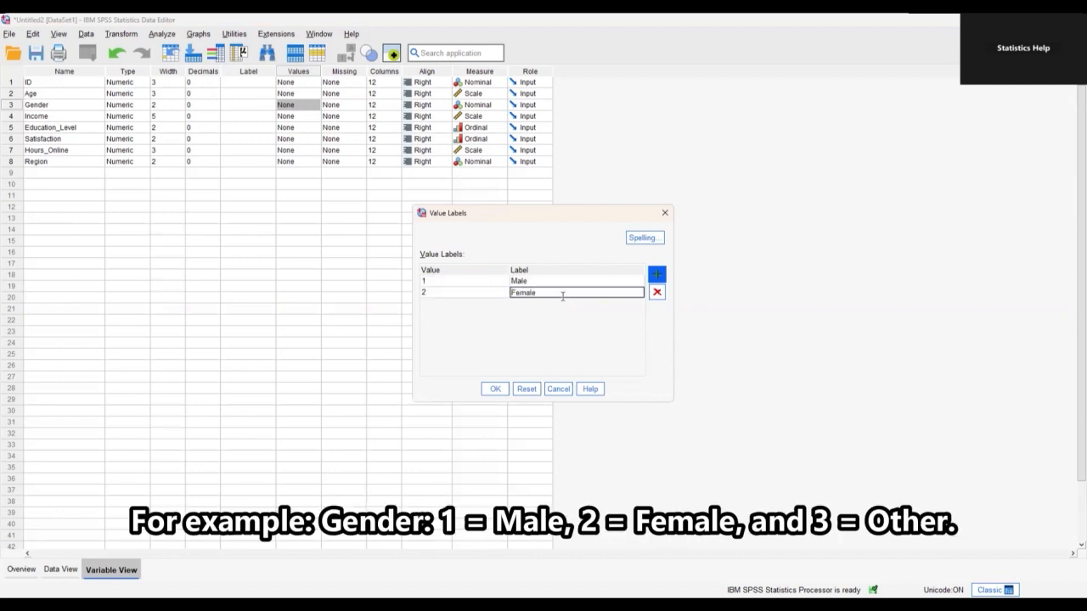
pyautogui.press('Return')
pyautogui.write('3')
pyautogui.press('Tab')
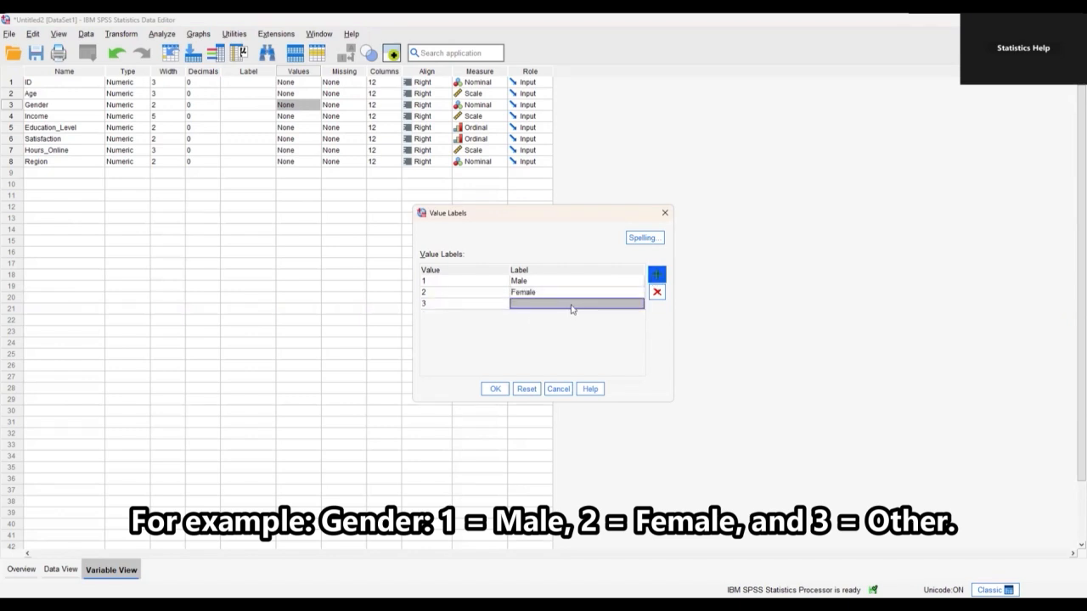
pyautogui.write('Other')
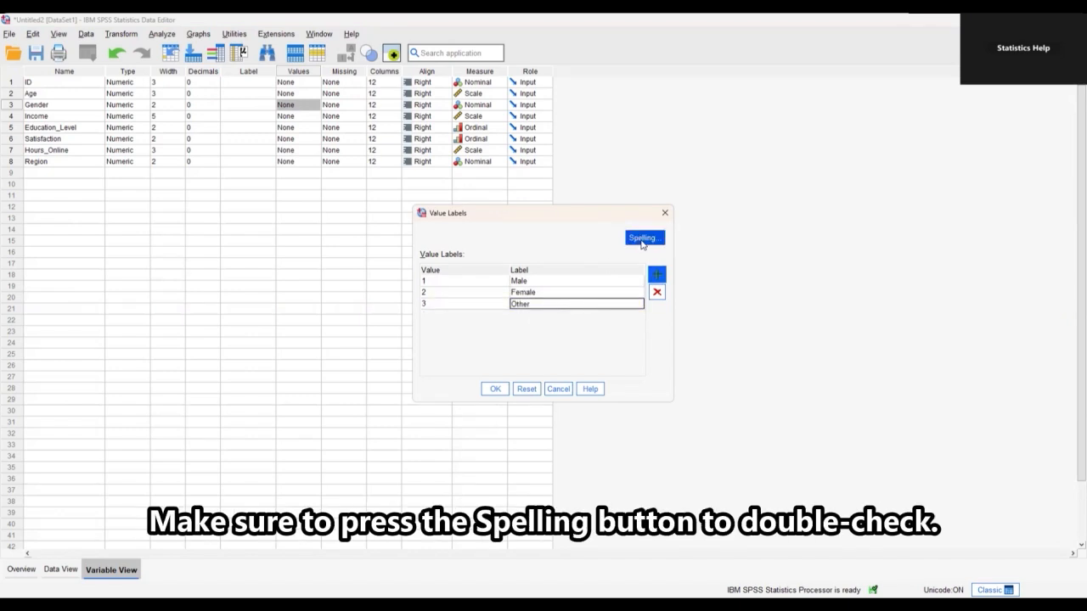
pyautogui.click(643, 240)
pyautogui.click(544, 325)
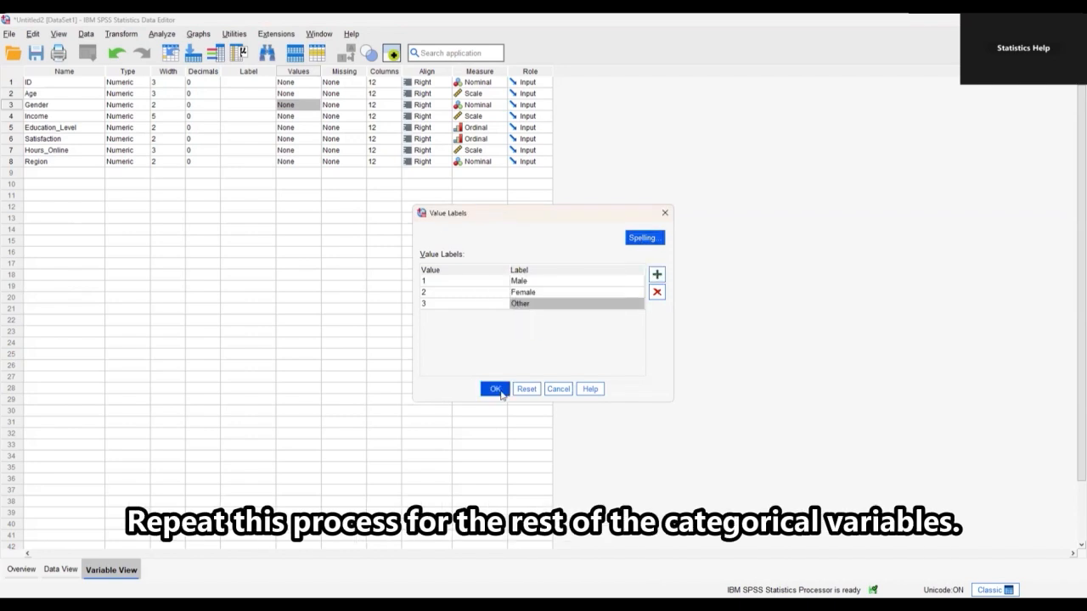
pyautogui.click(494, 390)
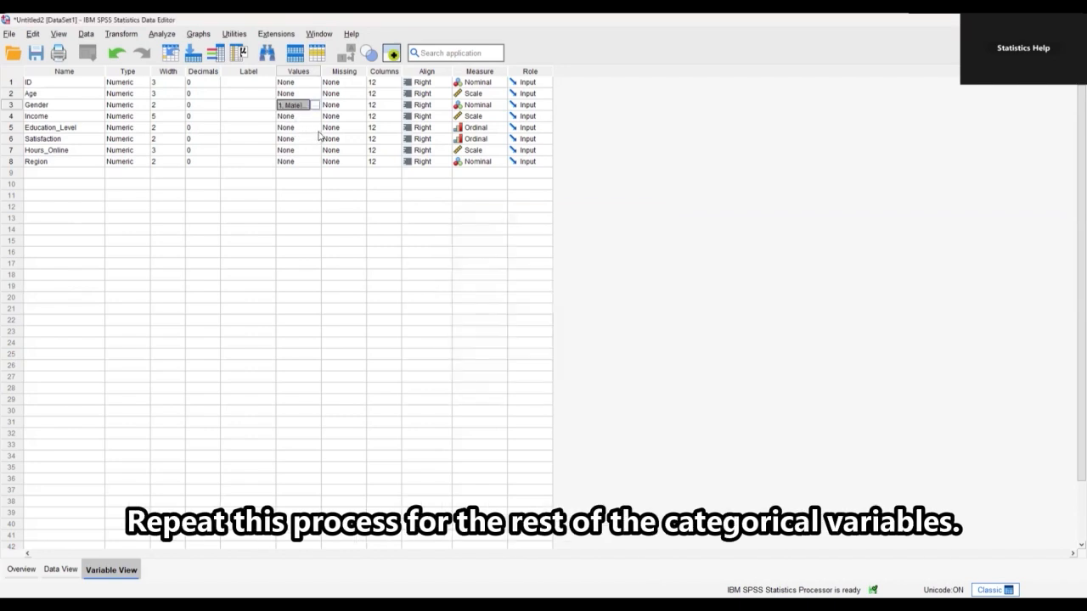